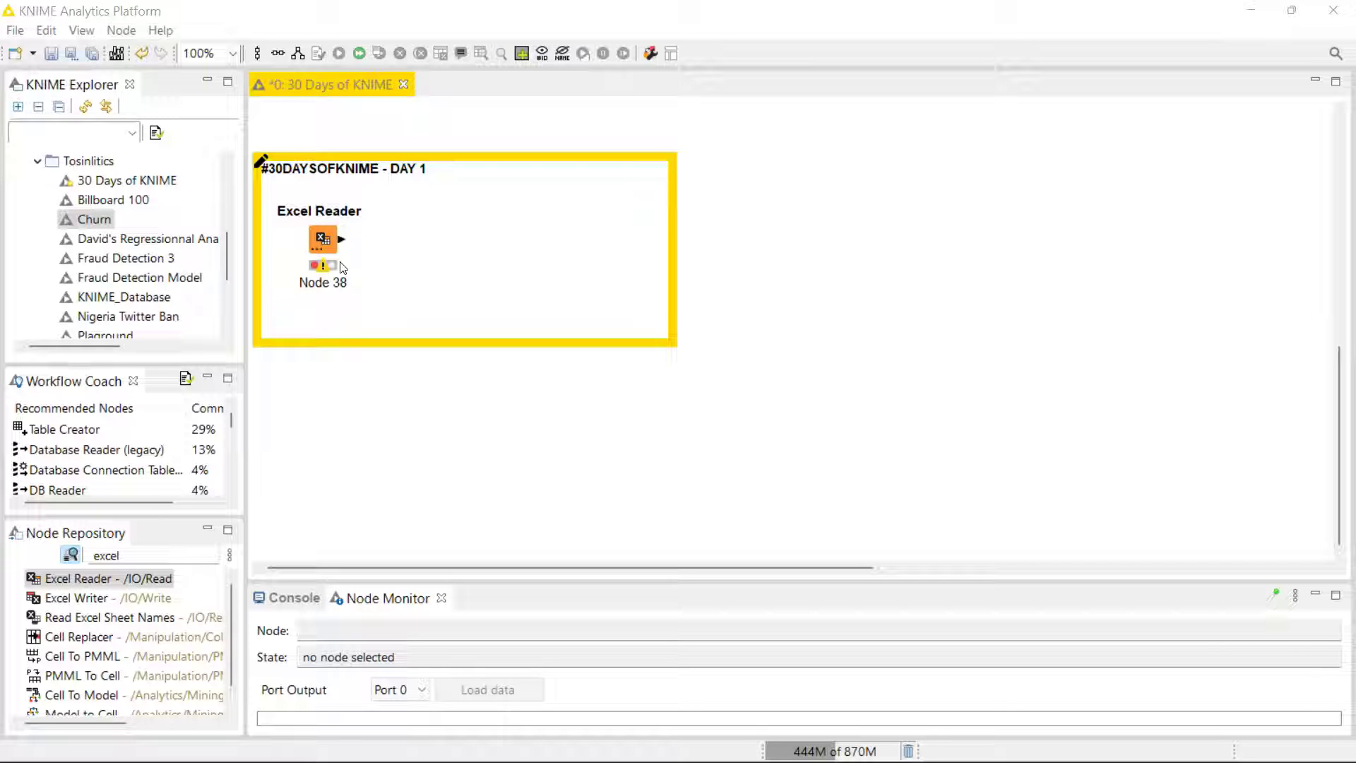
{"action": "left_click", "coordinate": [128, 558]}
{"action": "key", "text": "BackSpace"}
{"action": "key", "text": "BackSpace"}
{"action": "key", "text": "BackSpace"}
{"action": "key", "text": "BackSpace"}
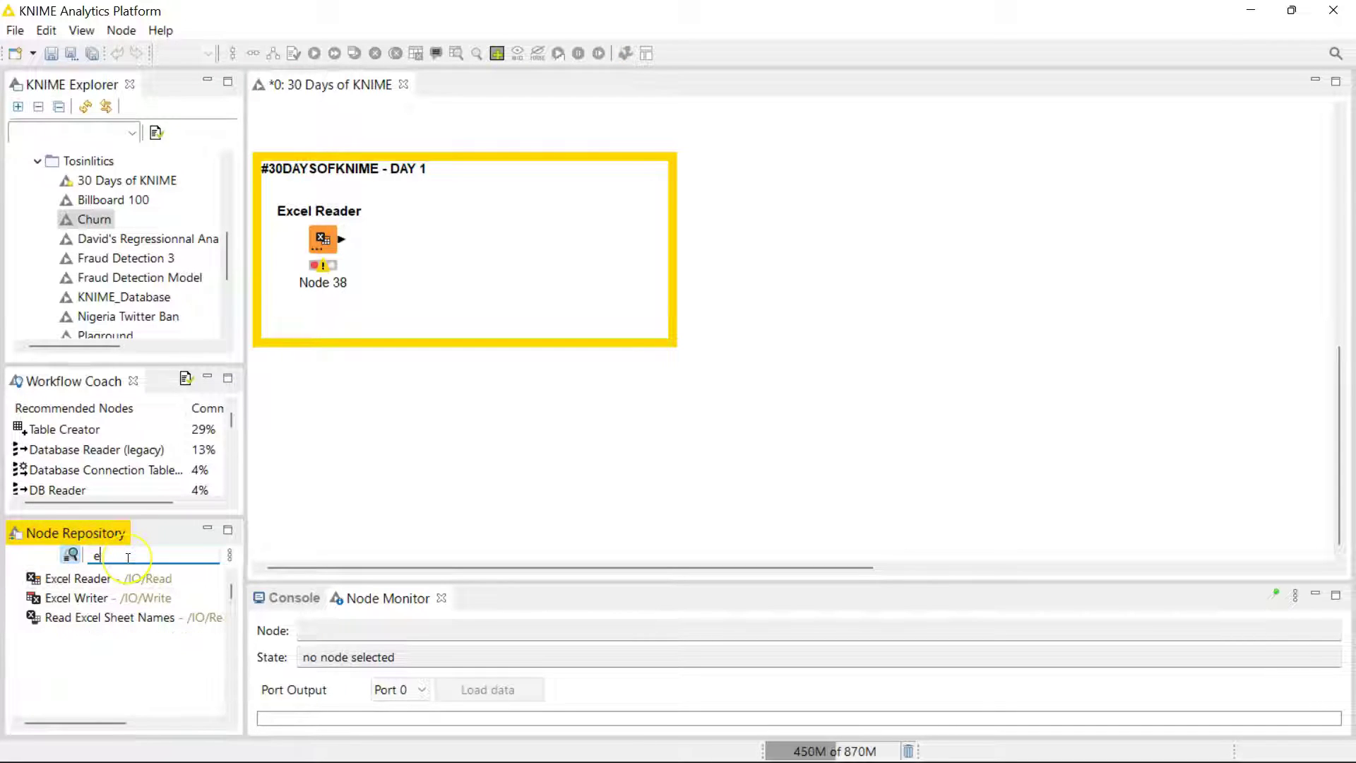
{"action": "type", "text": "xce"}
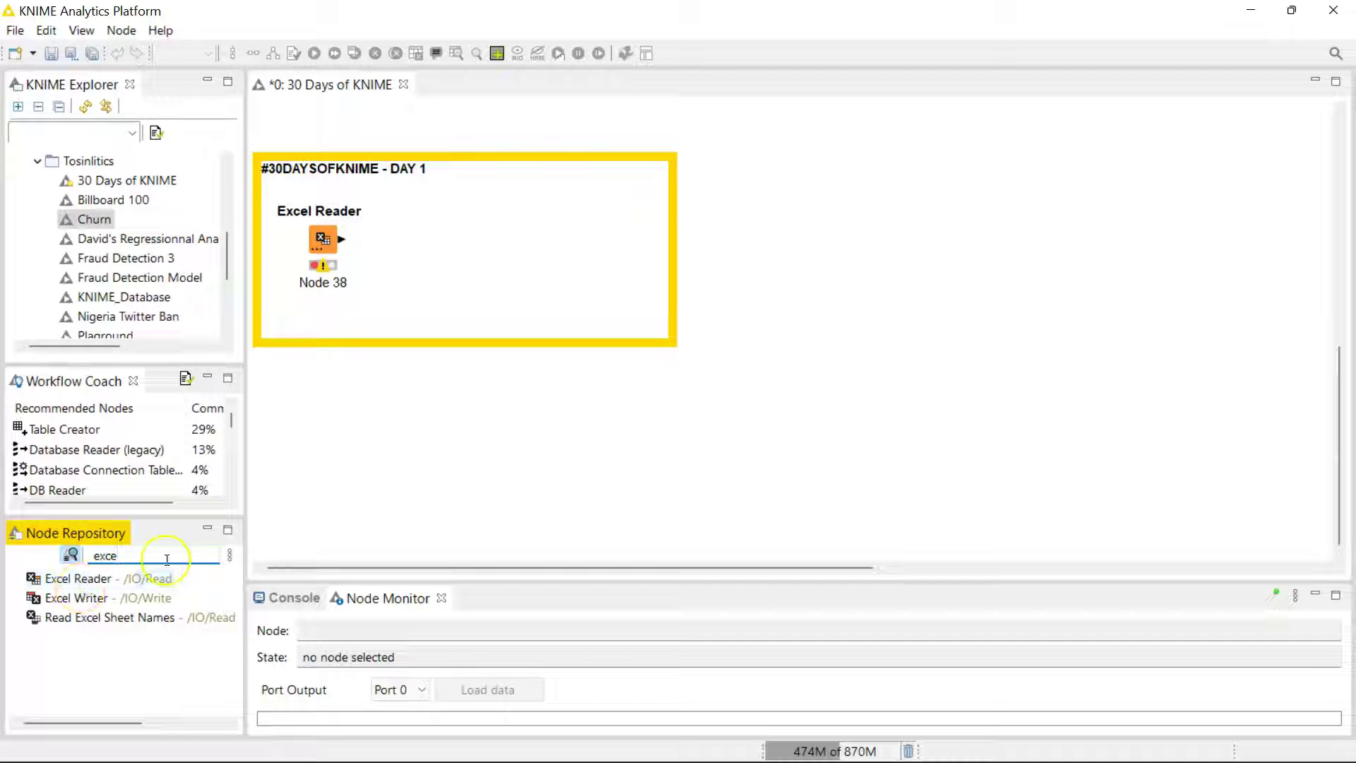
{"action": "key", "text": "BackSpace"}
{"action": "key", "text": "BackSpace"}
{"action": "key", "text": "BackSpace"}
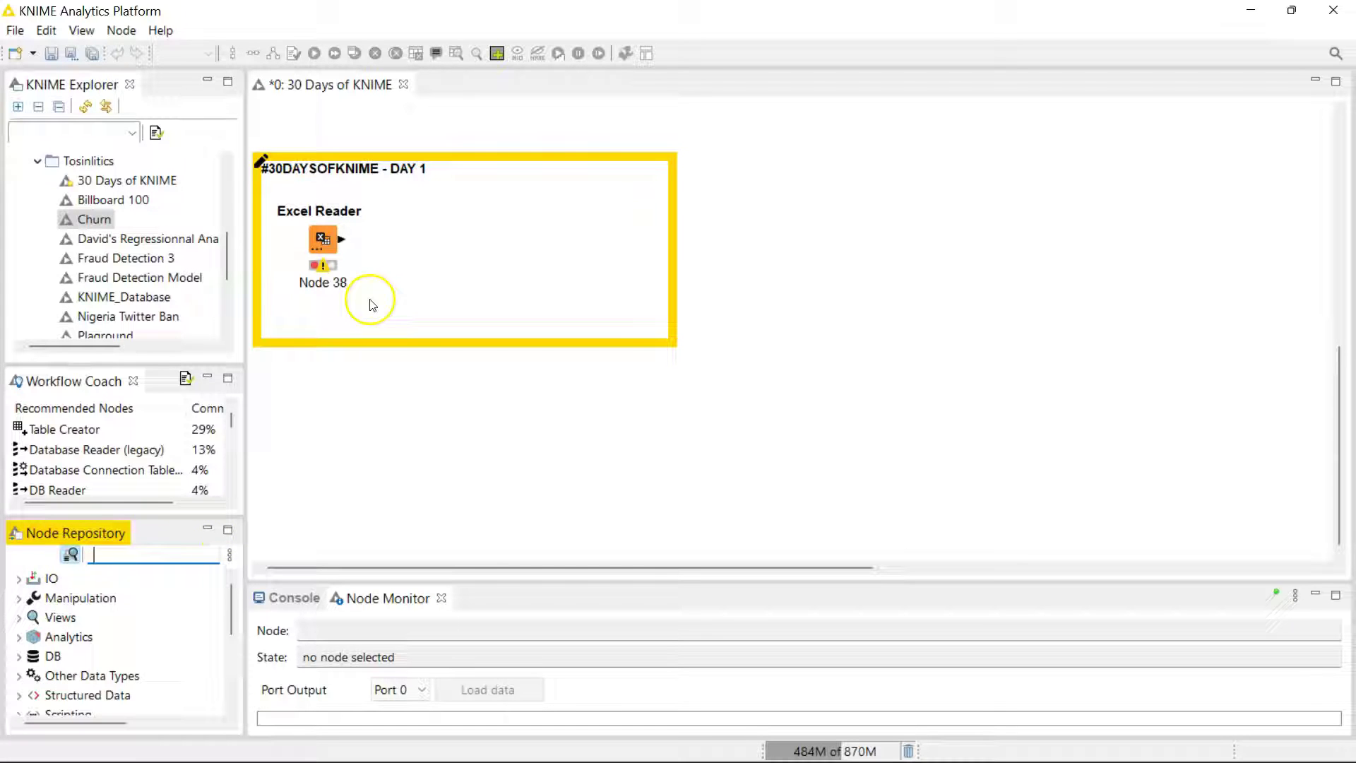
{"action": "type", "text": "excel"}
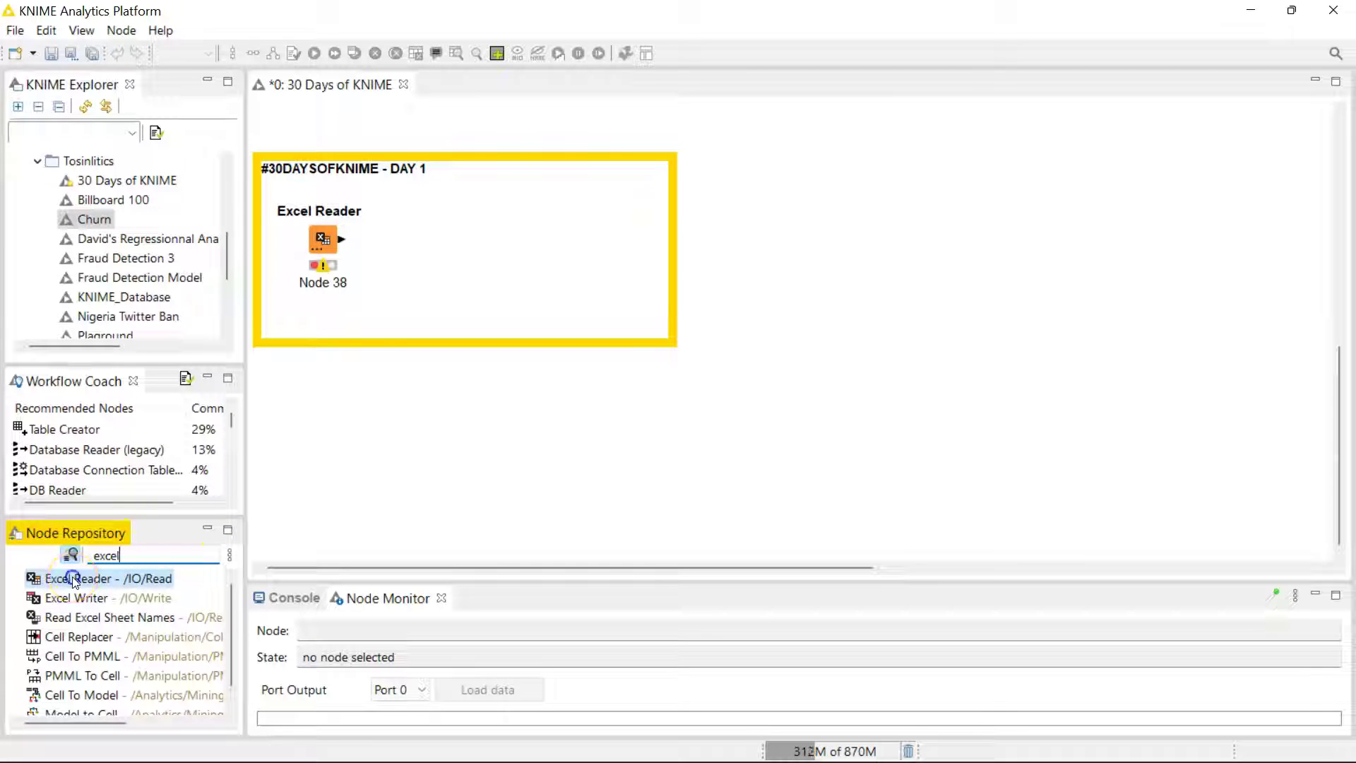
{"action": "left_click_drag", "start_coordinate": [71, 579], "coordinate": [312, 405]}
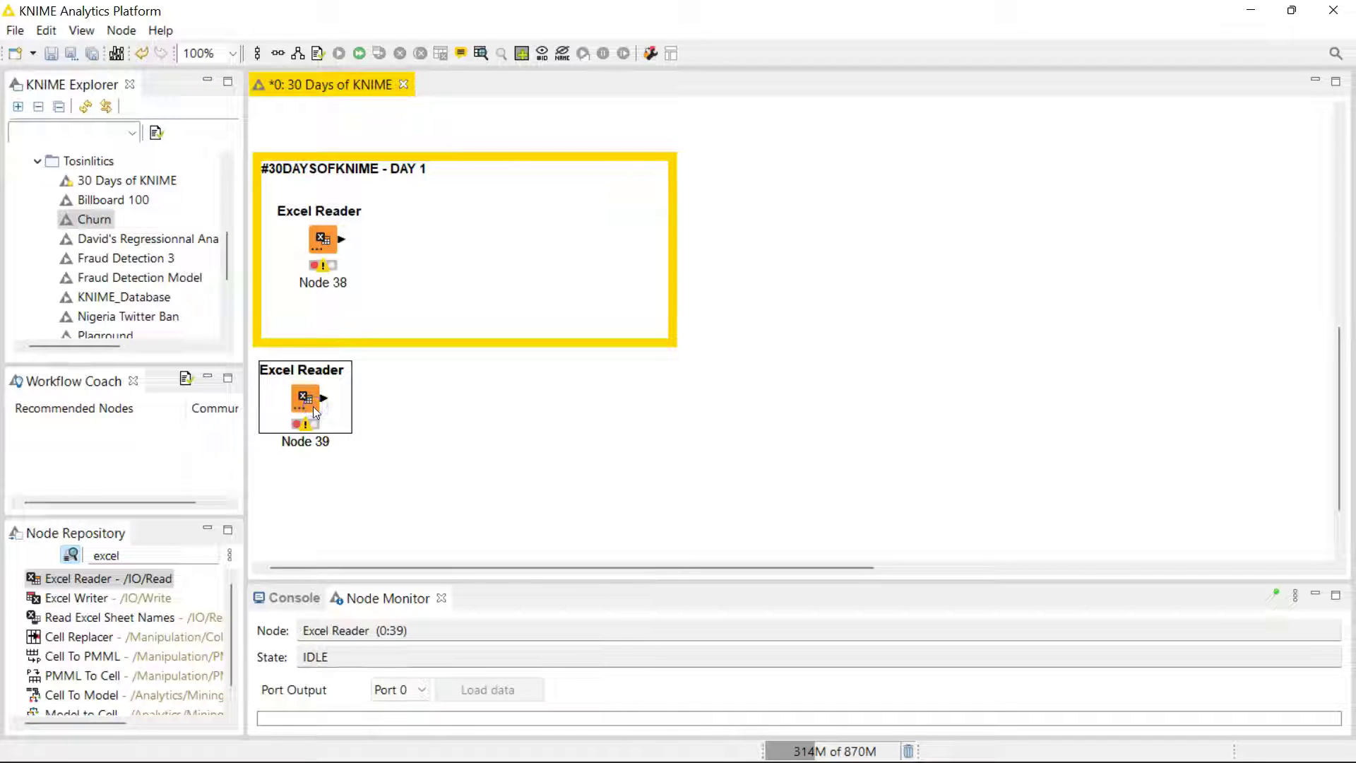
{"action": "key", "text": "Delete"}
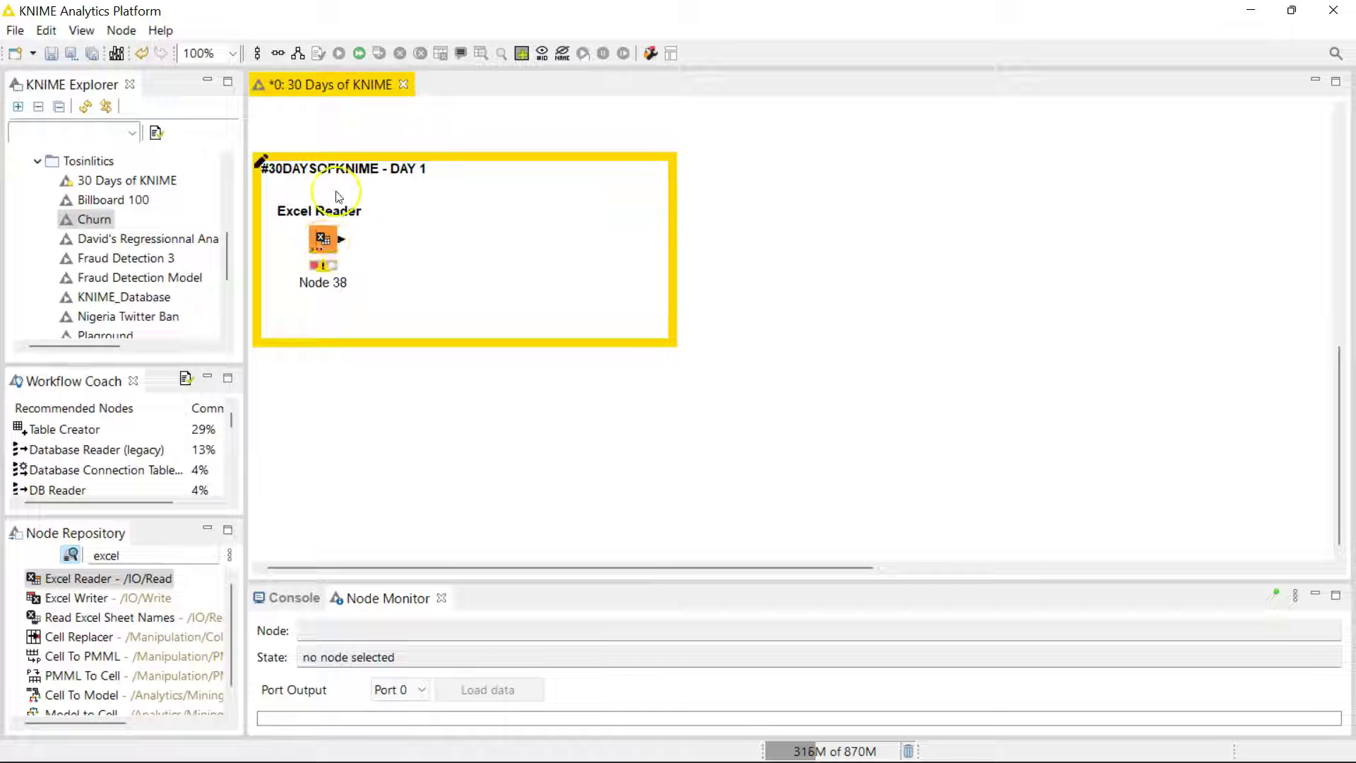
{"action": "left_click", "coordinate": [324, 239]}
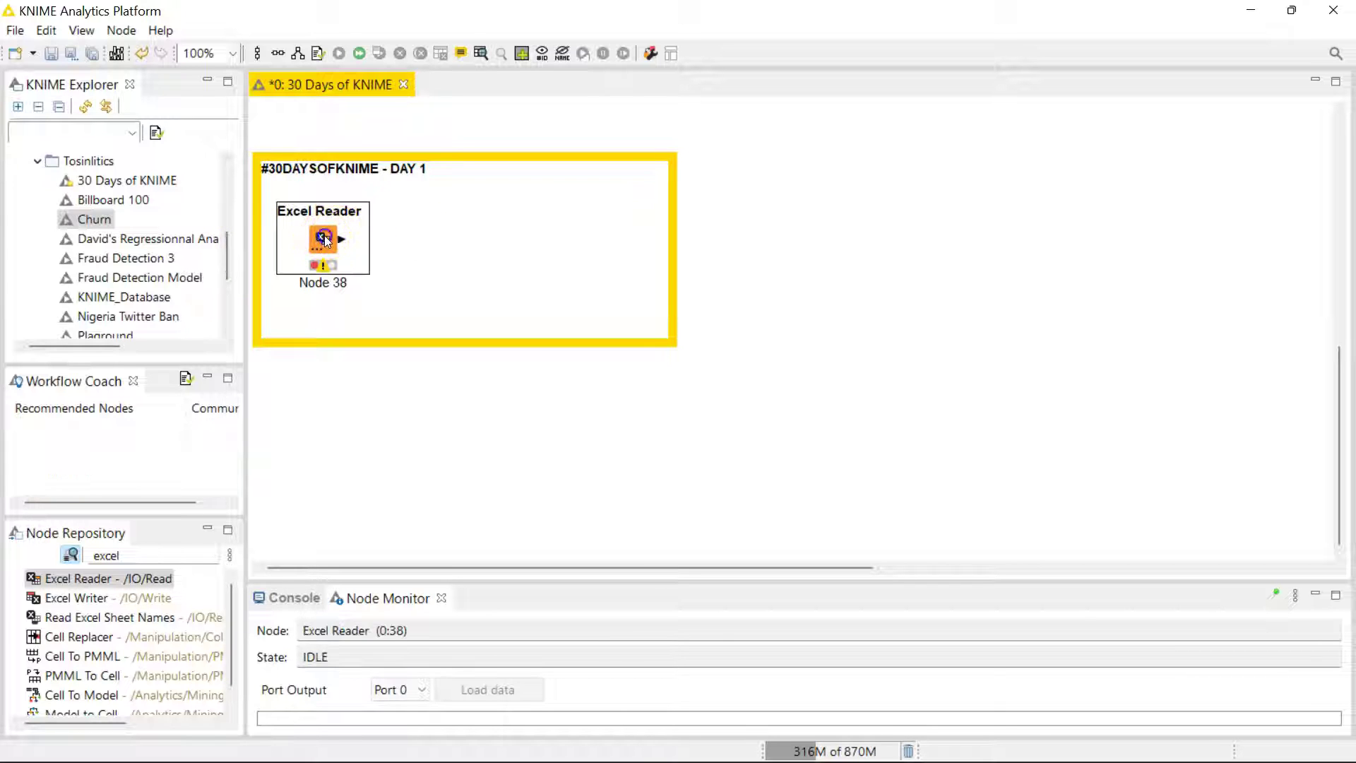
Set the Excel Reader's Read from option to 'Relative to', 'Current workflow data area'.
{"action": "double_click", "coordinate": [324, 239]}
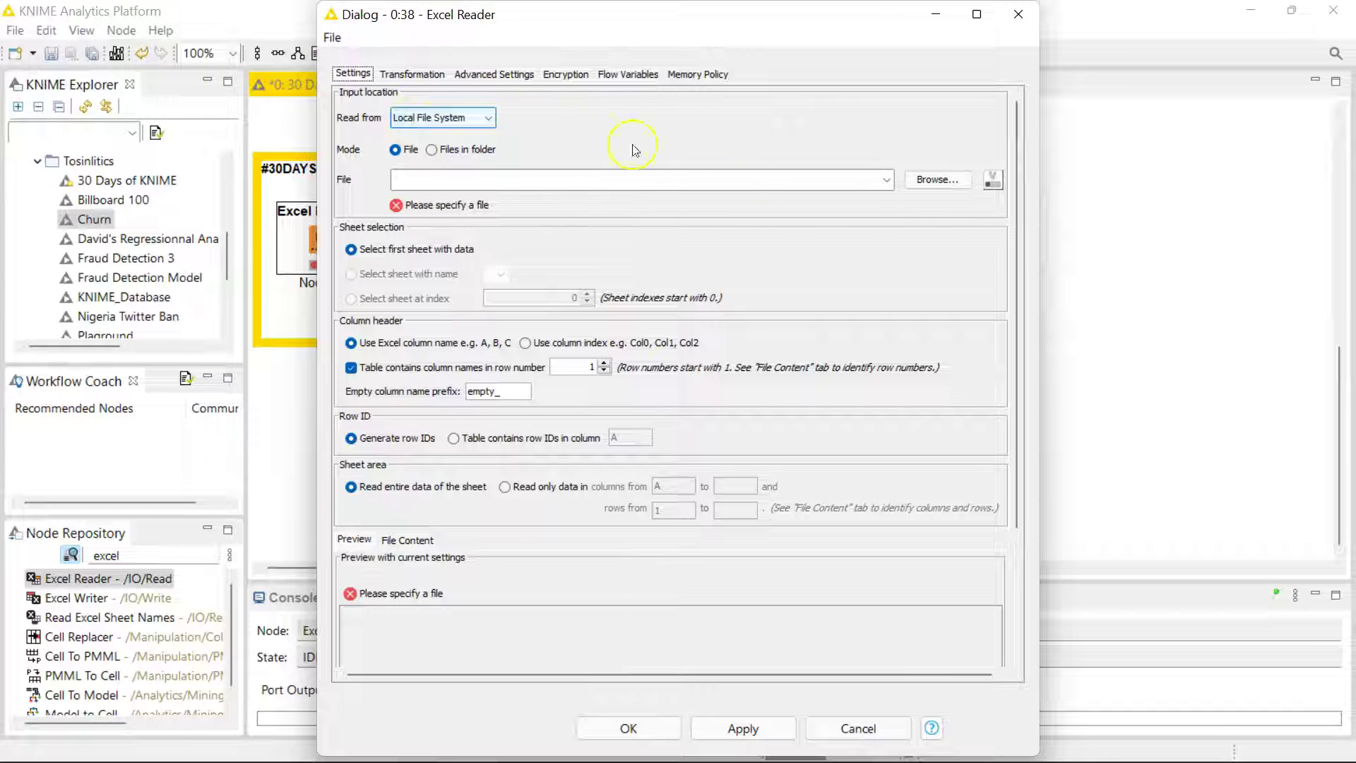
{"action": "left_click", "coordinate": [921, 182]}
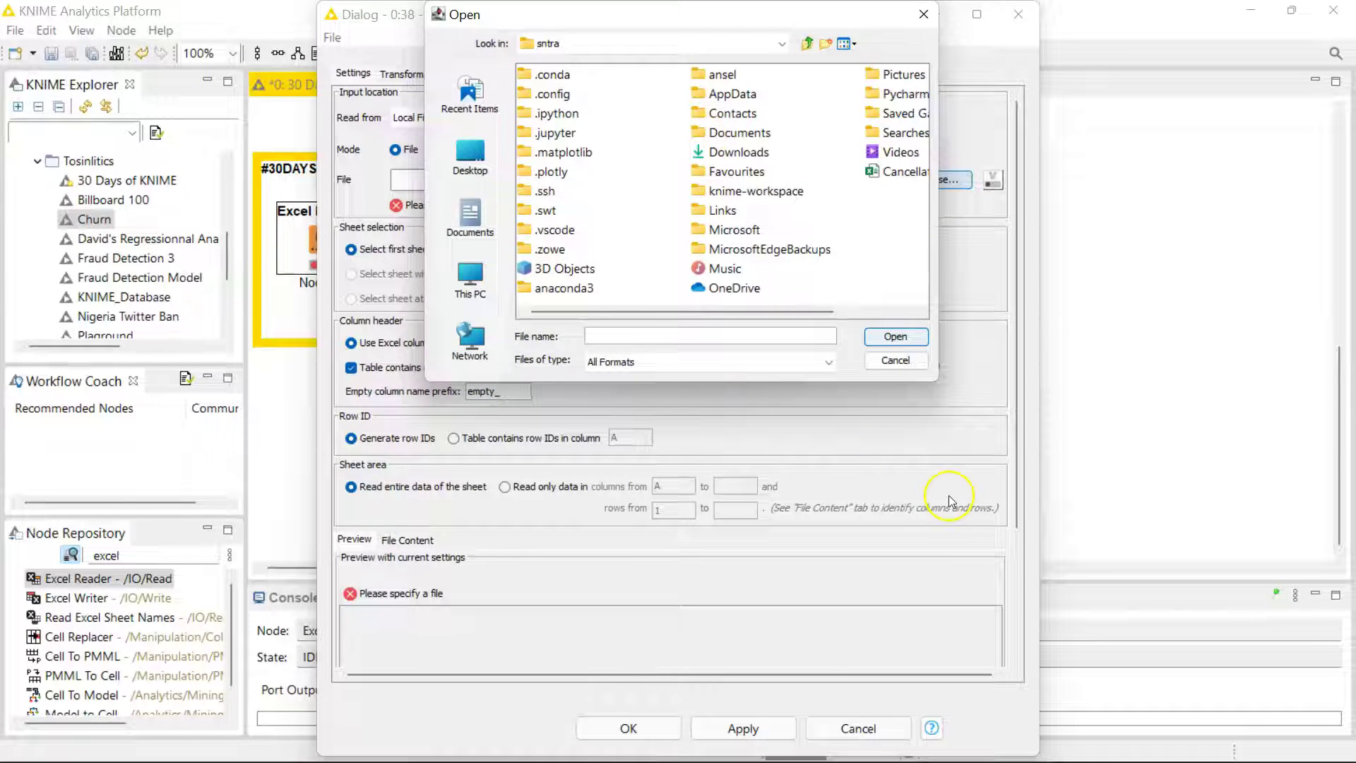
{"action": "left_click", "coordinate": [896, 361]}
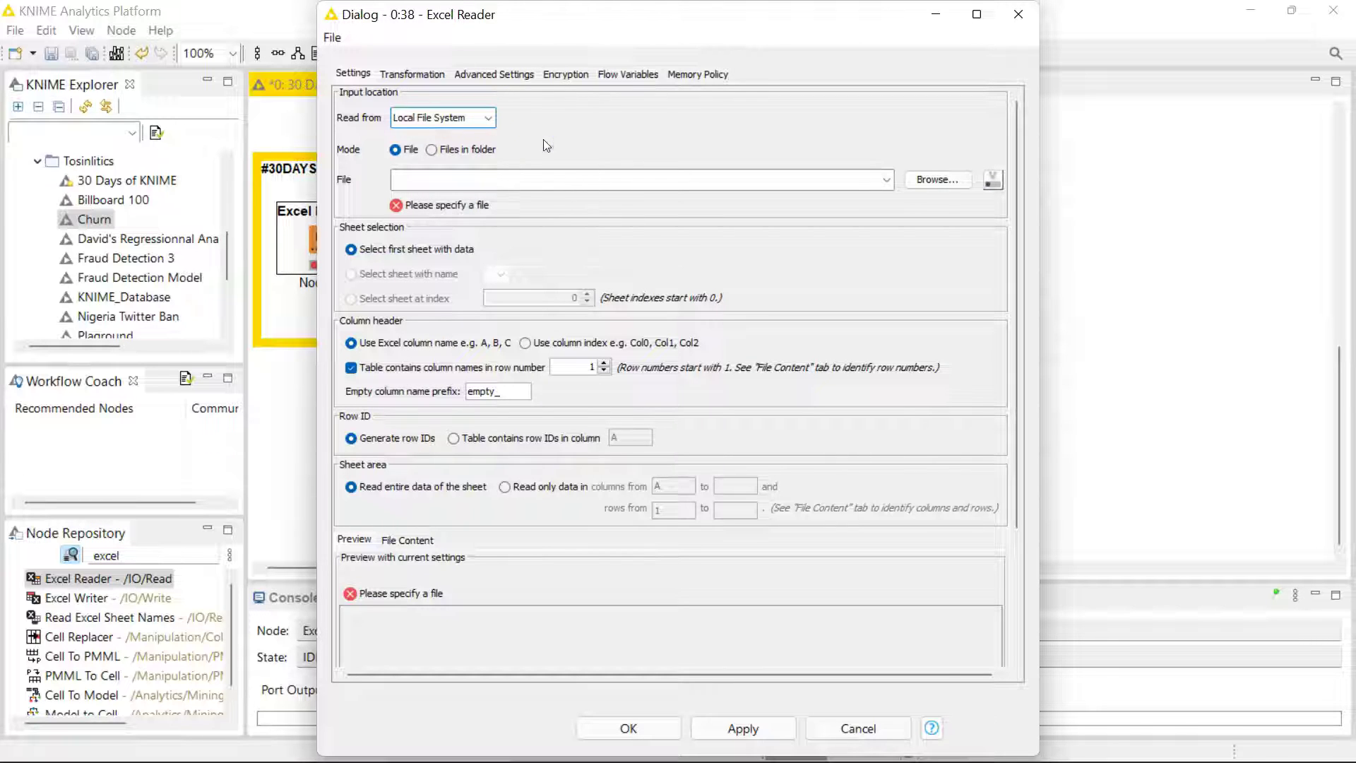
{"action": "left_click", "coordinate": [464, 117]}
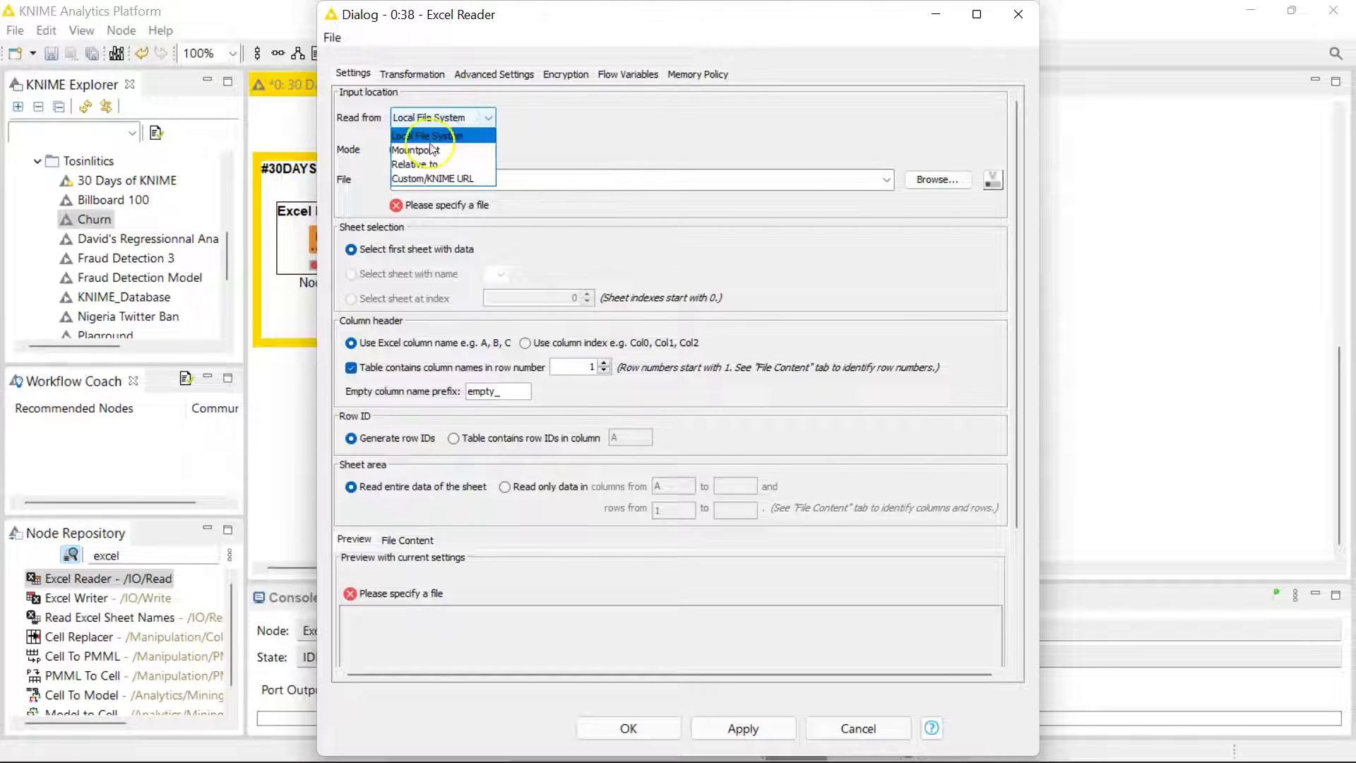
{"action": "left_click", "coordinate": [416, 165]}
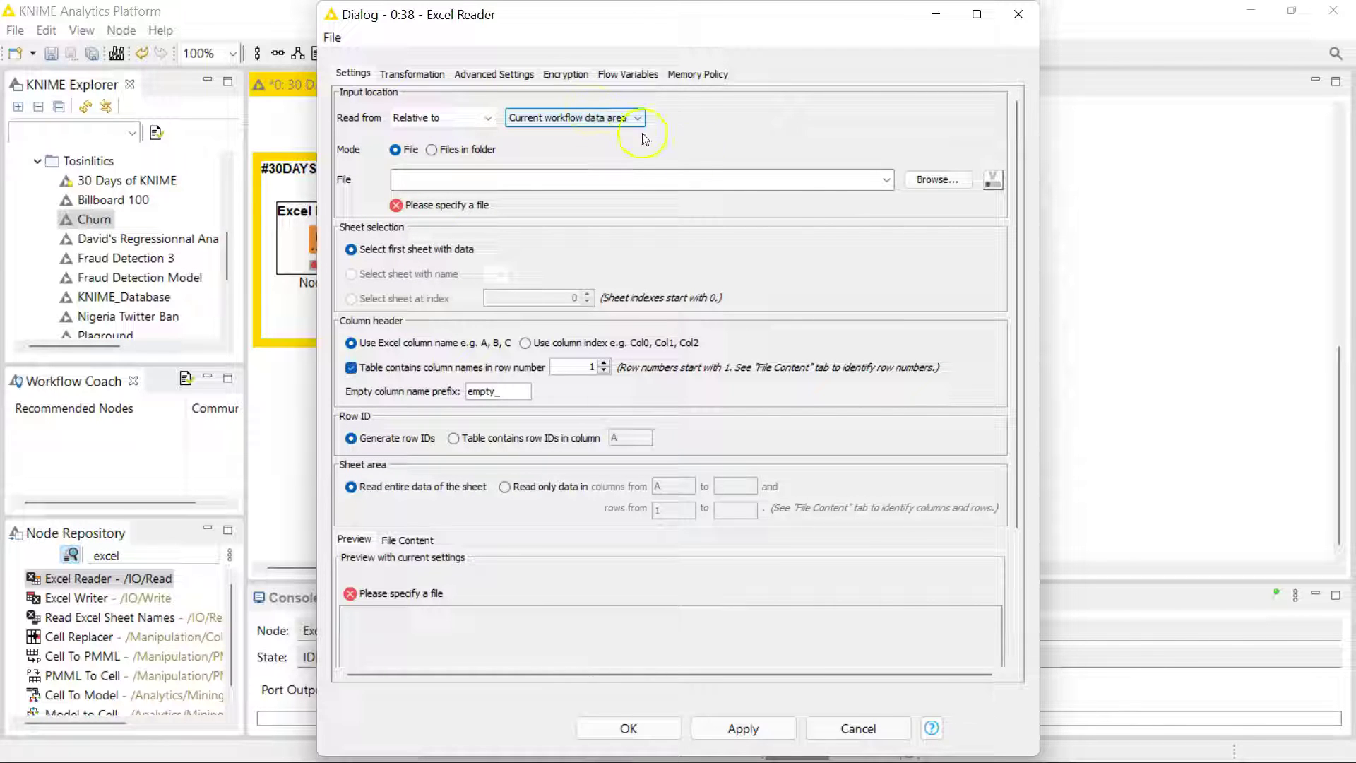
Browse to Telco-Customer-Churn.xlsx, open it, and let the customer data preview load.
{"action": "left_click", "coordinate": [929, 179]}
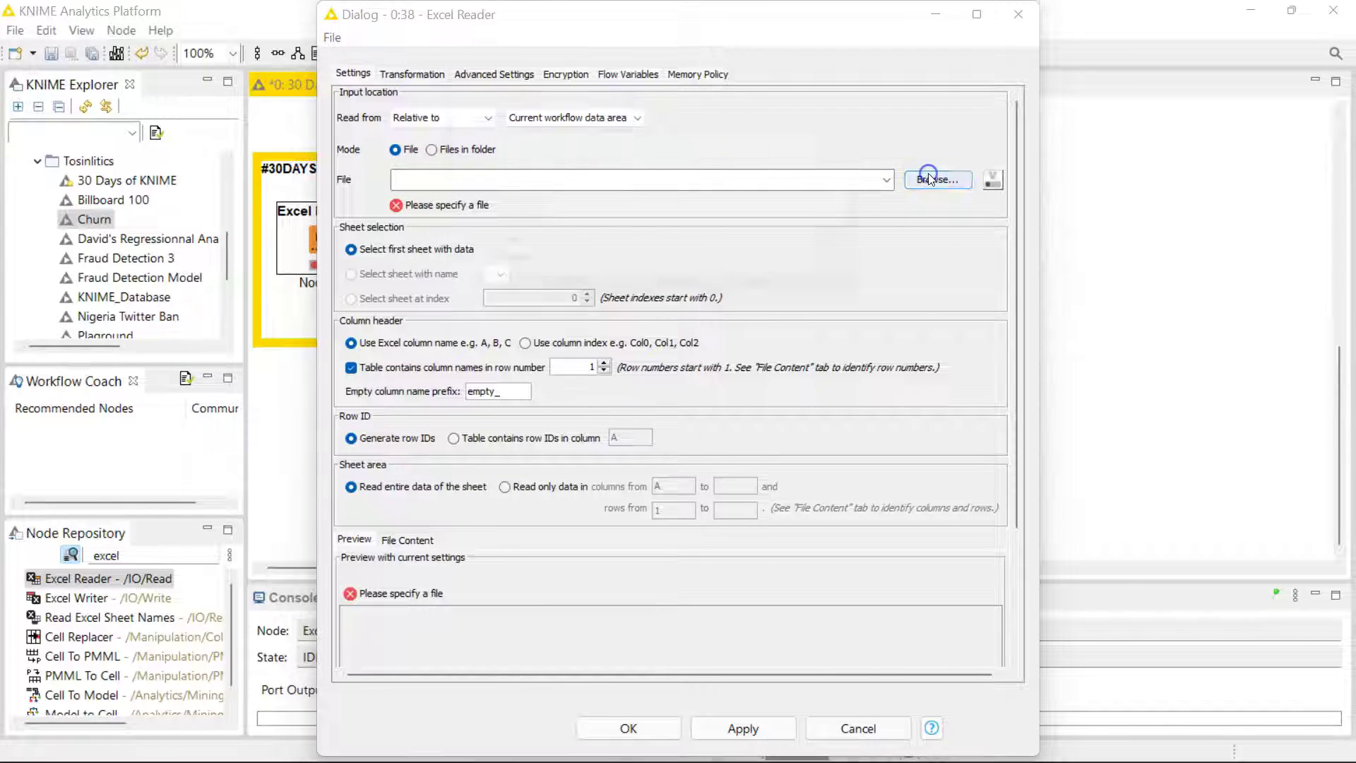
{"action": "left_click", "coordinate": [606, 129]}
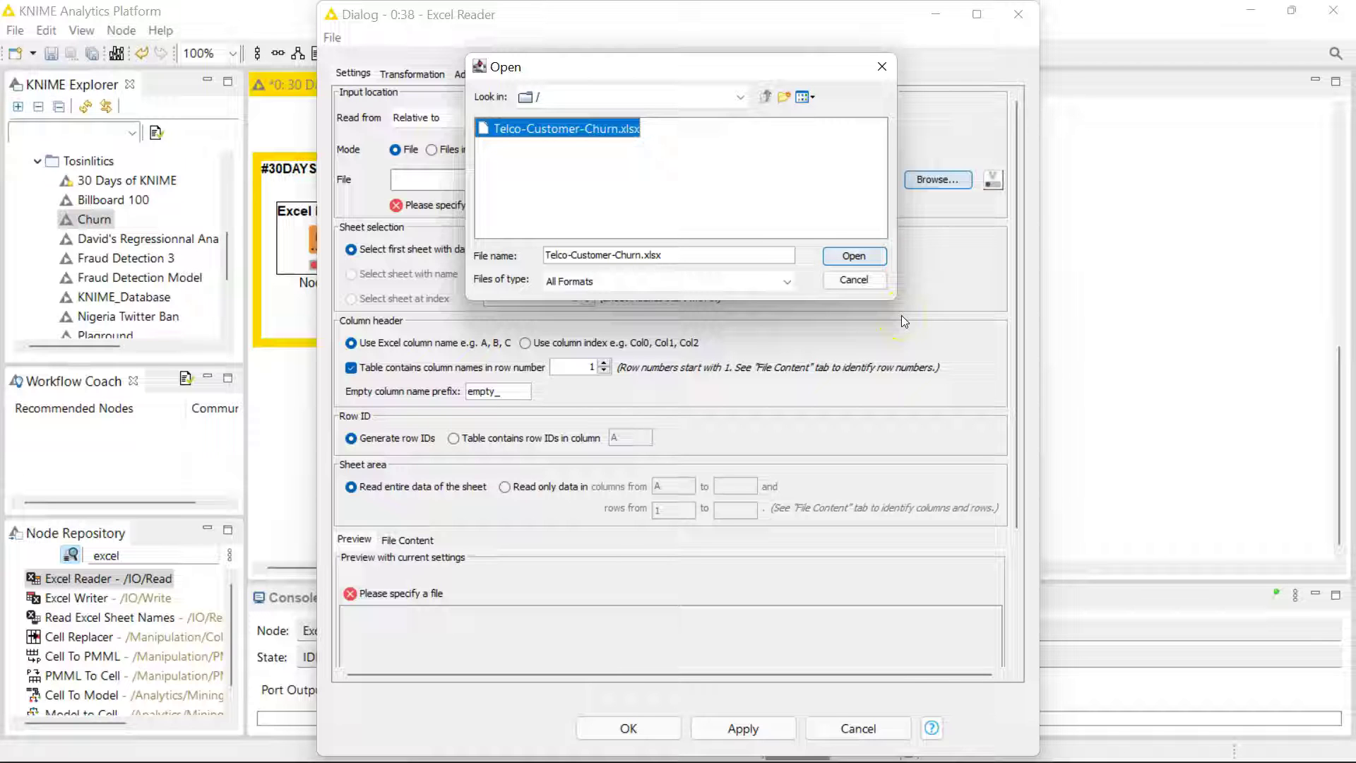
{"action": "left_click", "coordinate": [852, 258]}
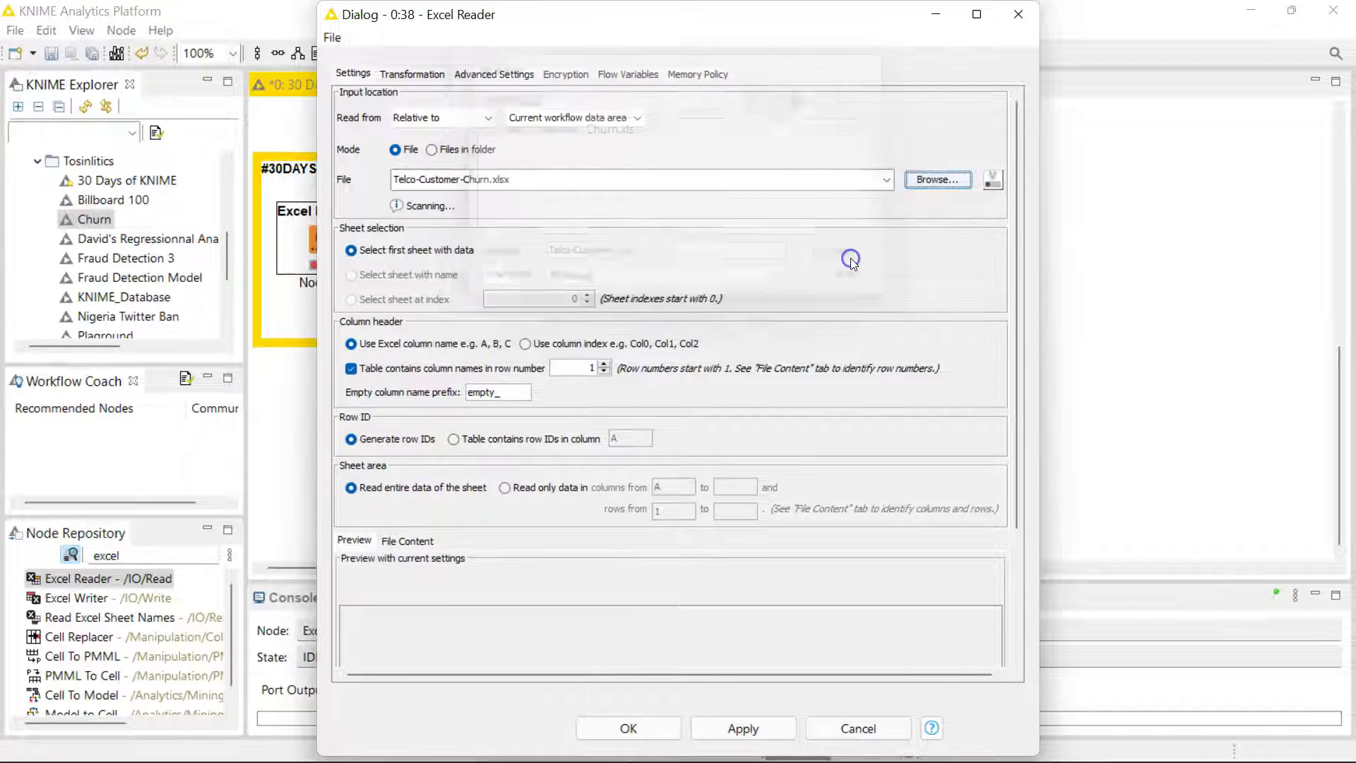
{"action": "left_click", "coordinate": [556, 120]}
{"action": "left_click", "coordinate": [873, 182]}
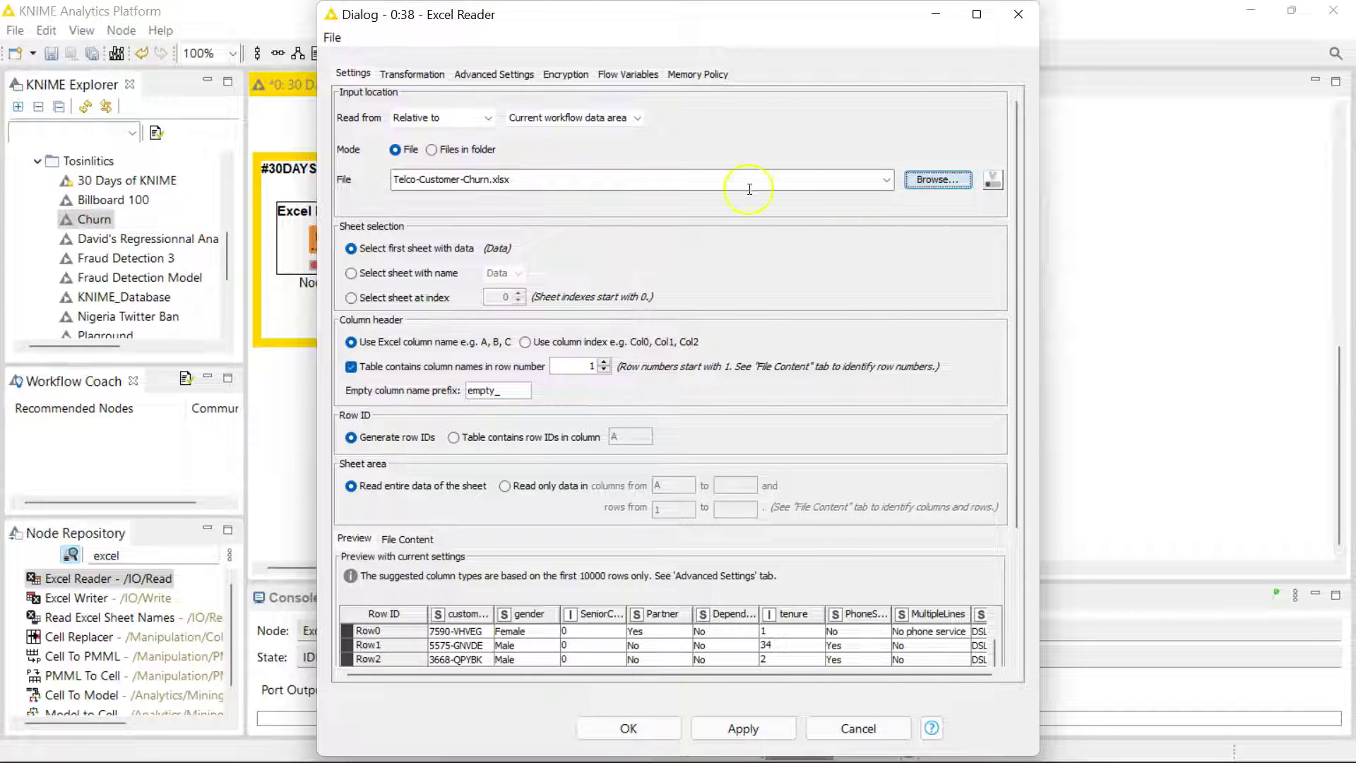
{"action": "left_click", "coordinate": [747, 277]}
{"action": "scroll", "coordinate": [809, 570], "scroll_direction": "down", "scroll_amount": 1}
{"action": "scroll", "coordinate": [809, 569], "scroll_direction": "down", "scroll_amount": 4}
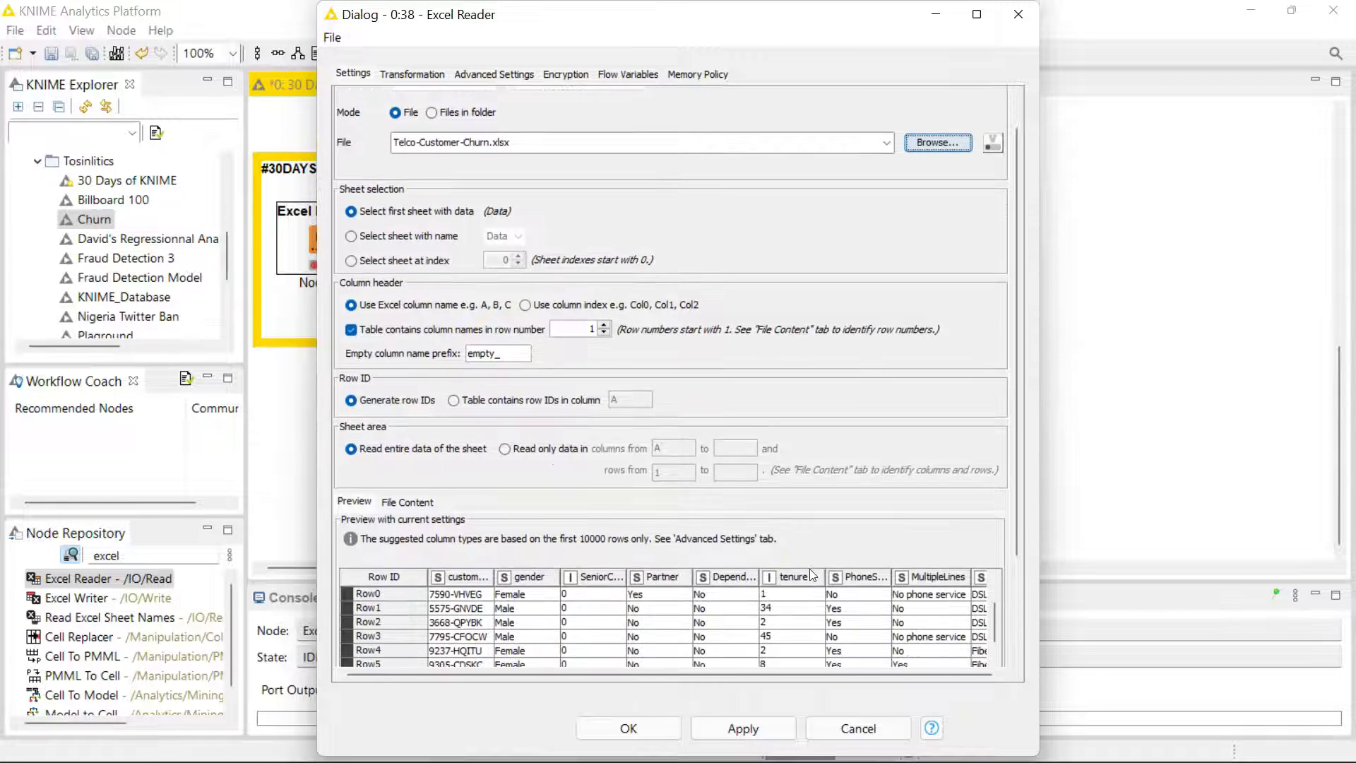
{"action": "left_click", "coordinate": [817, 600]}
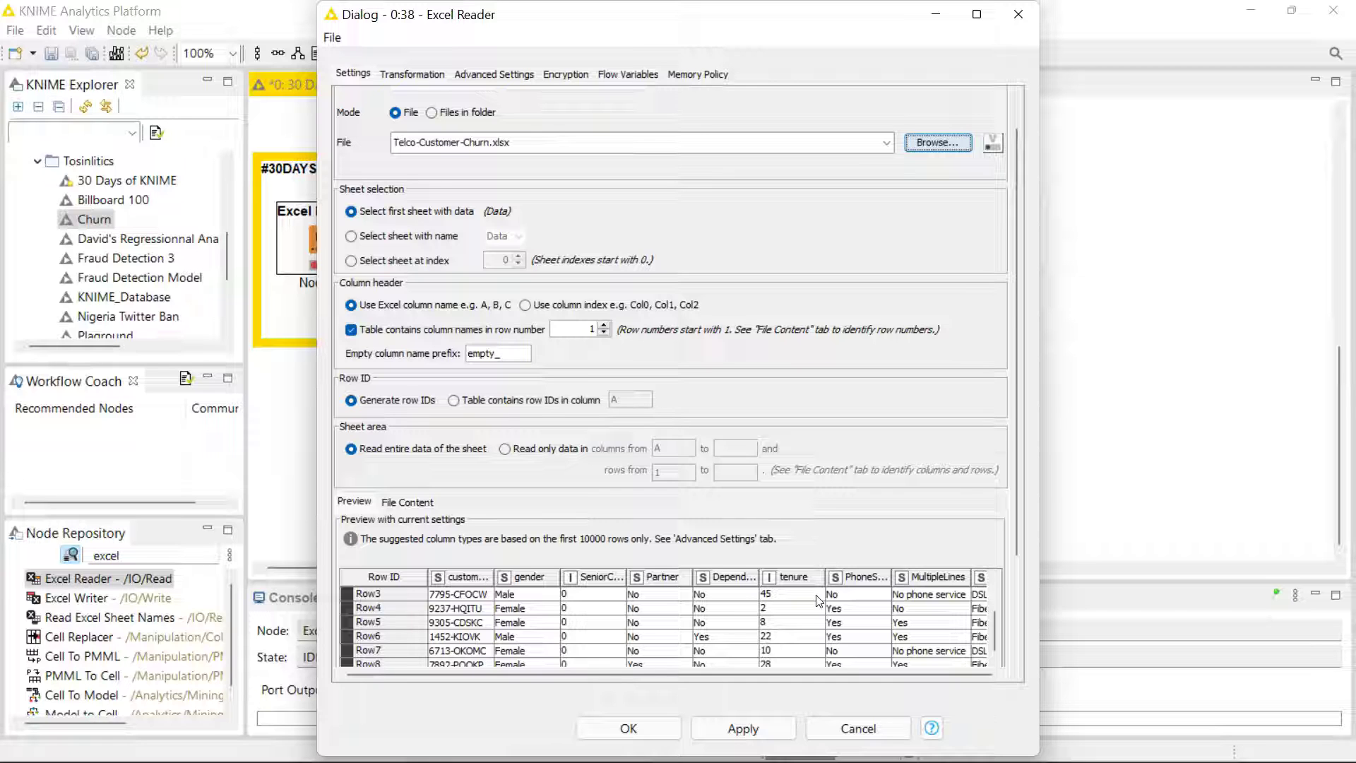
{"action": "scroll", "coordinate": [565, 396], "scroll_direction": "up", "scroll_amount": 1}
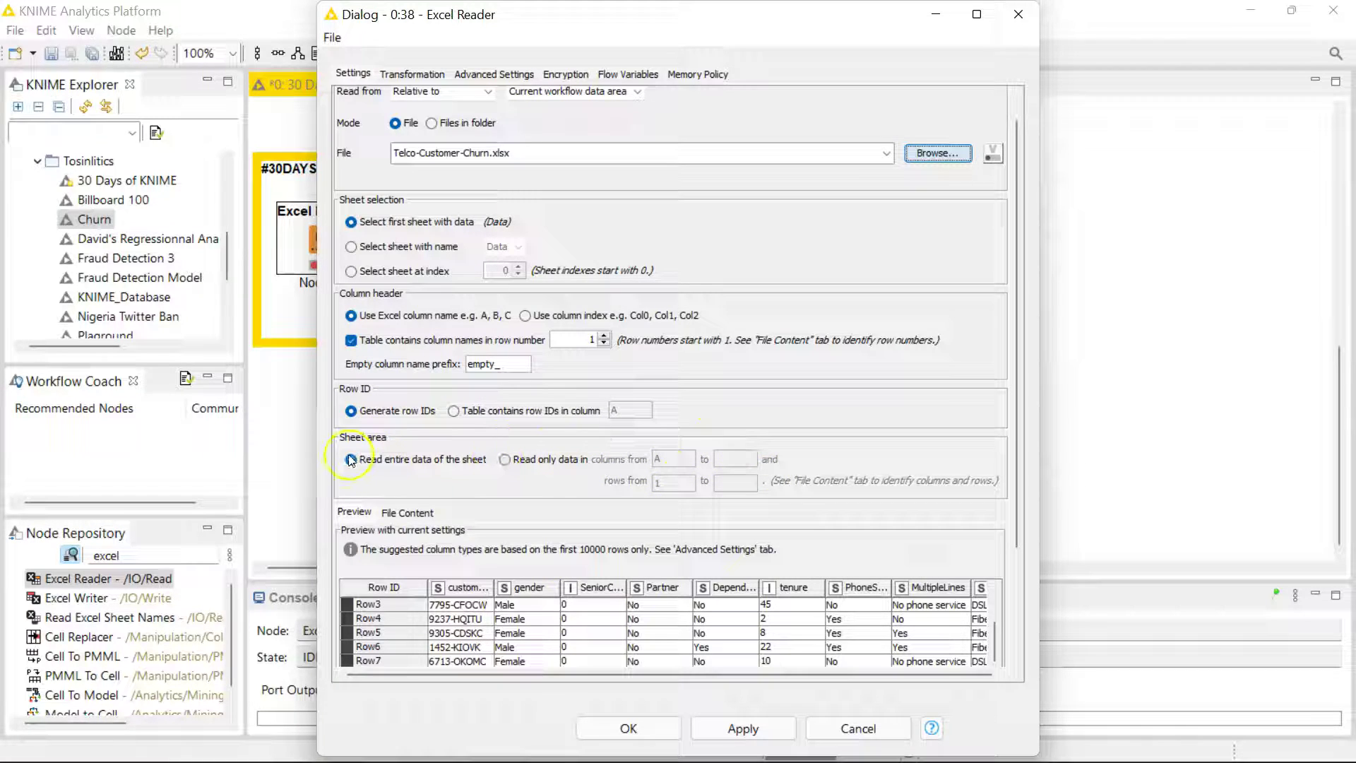
In the Transformation tab, uncheck the TechSupport, StreamingTV and StreamingMovies columns.
{"action": "left_click", "coordinate": [413, 75]}
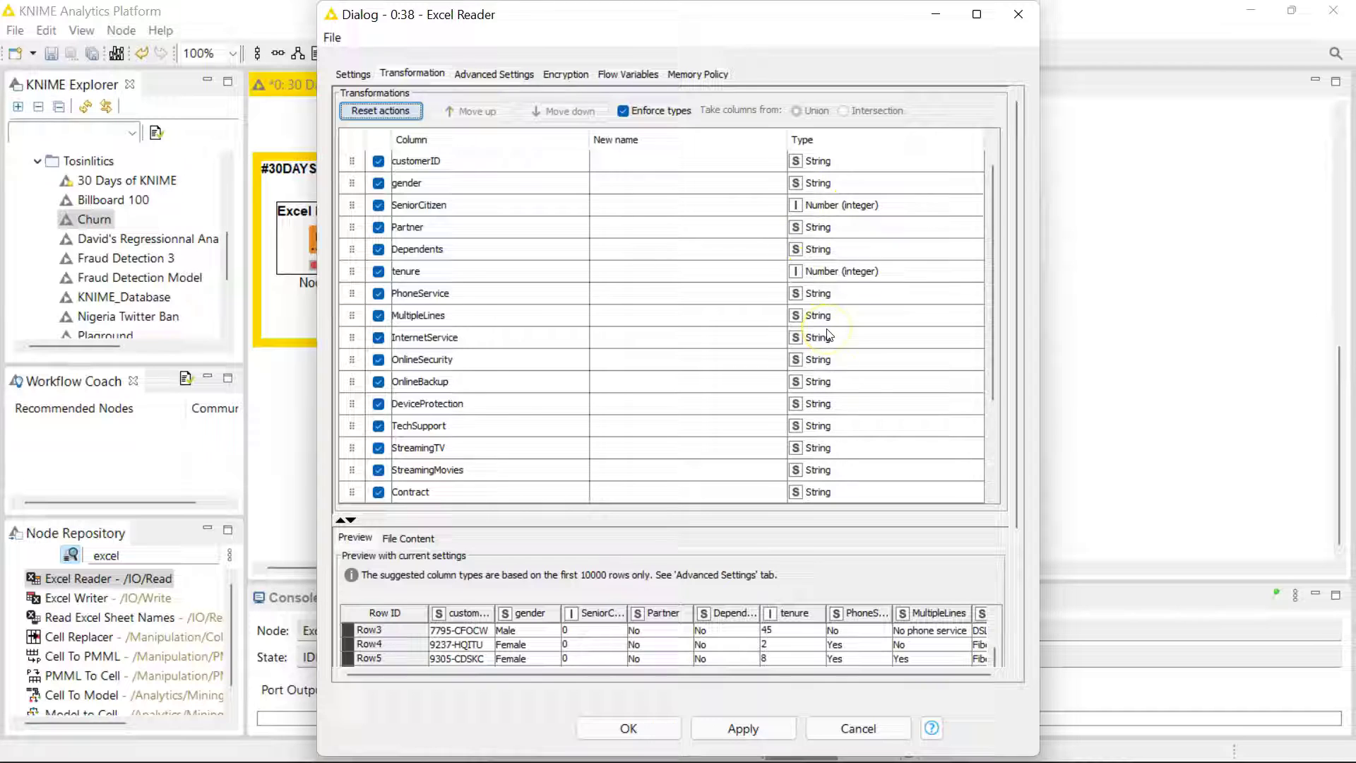
{"action": "scroll", "coordinate": [830, 336], "scroll_direction": "down", "scroll_amount": 2}
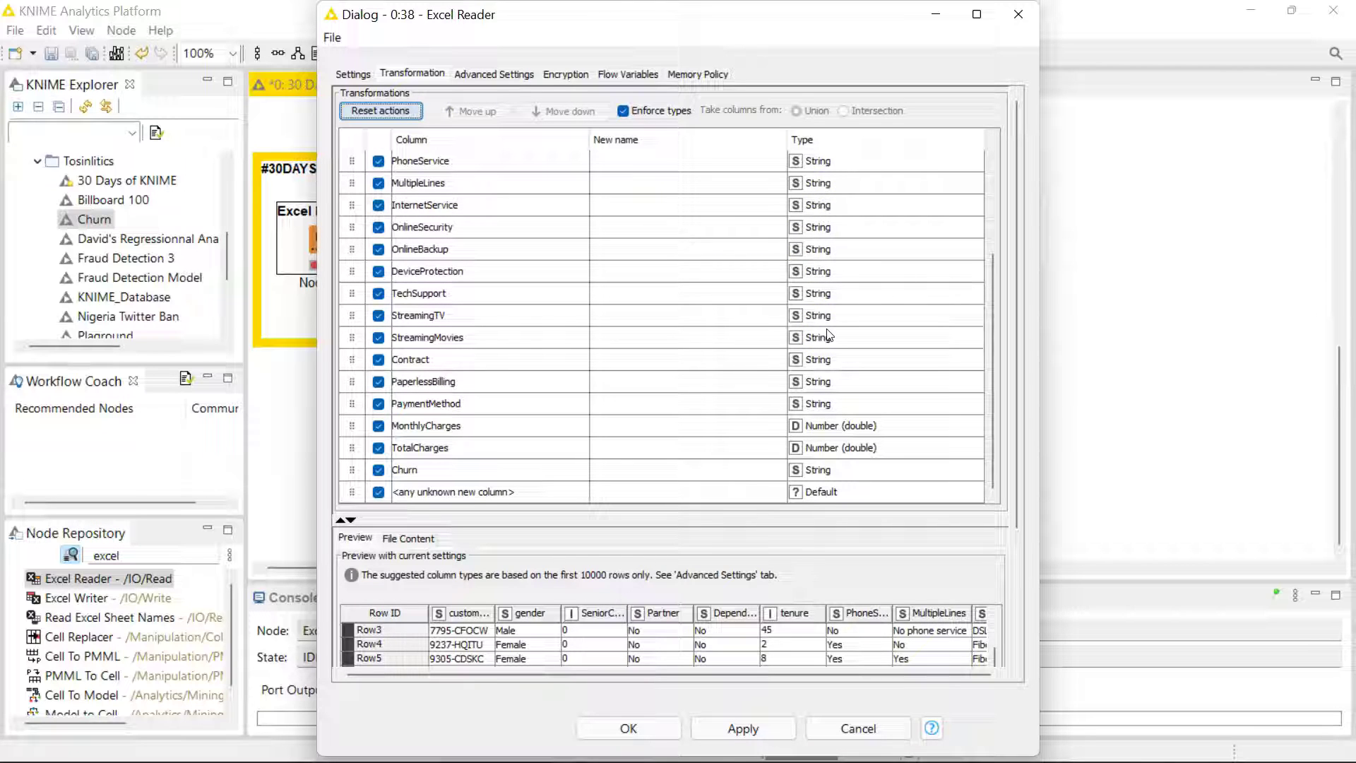
{"action": "scroll", "coordinate": [830, 335], "scroll_direction": "up", "scroll_amount": 2}
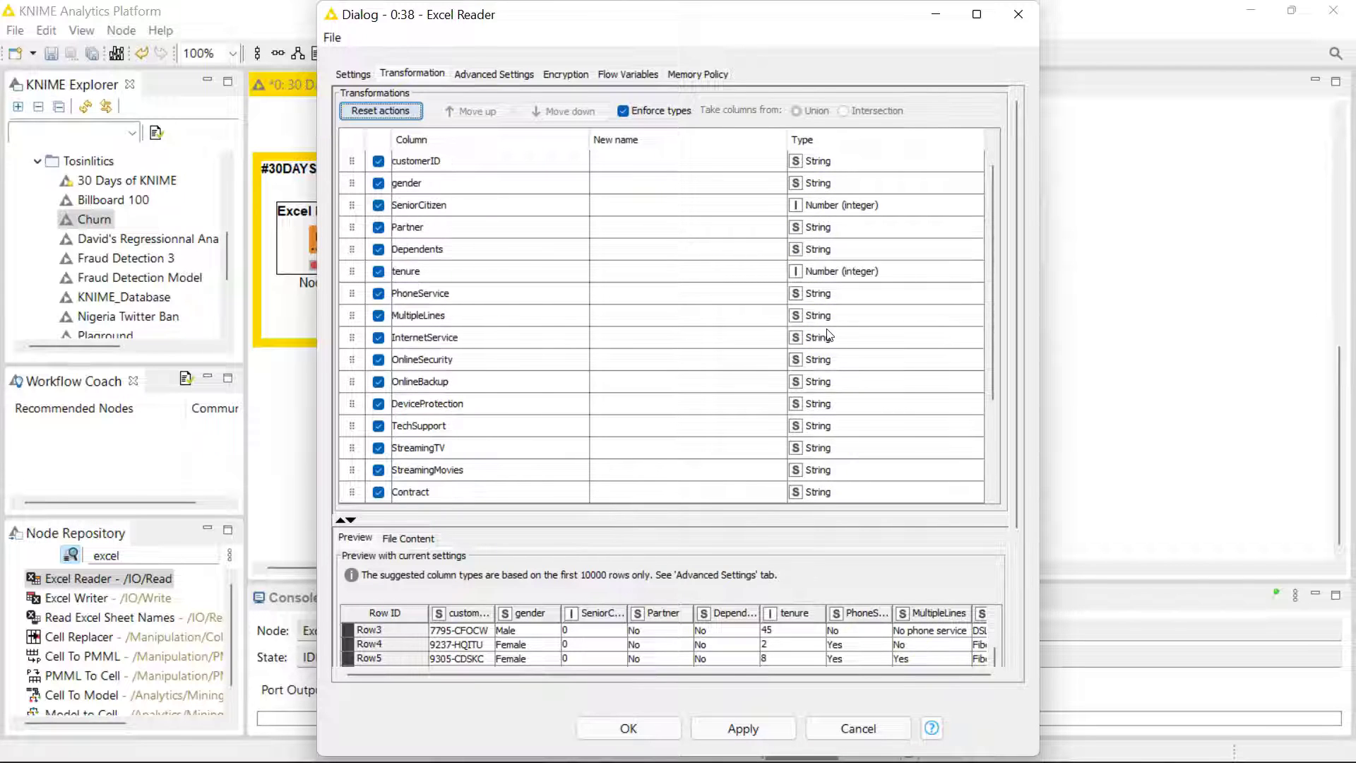
{"action": "left_click", "coordinate": [817, 206]}
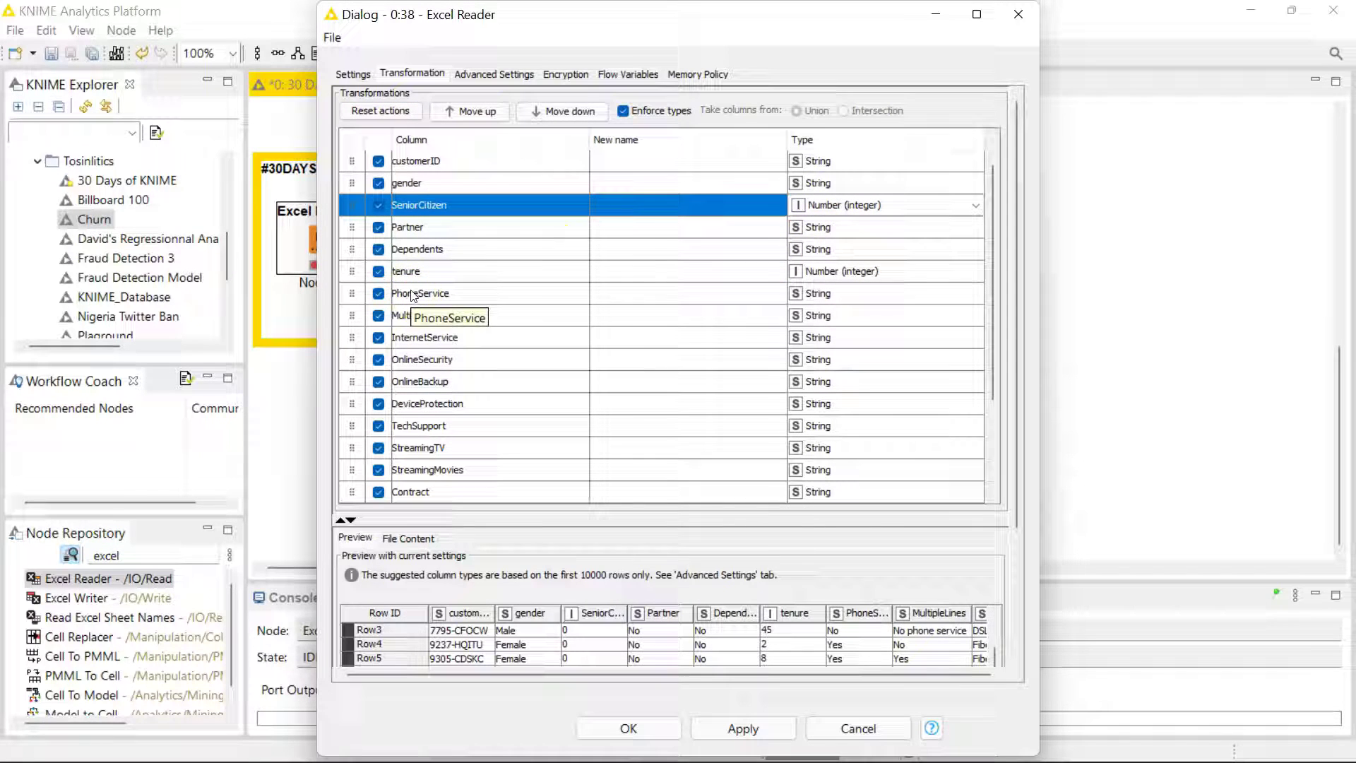
{"action": "scroll", "coordinate": [413, 396], "scroll_direction": "down", "scroll_amount": 2}
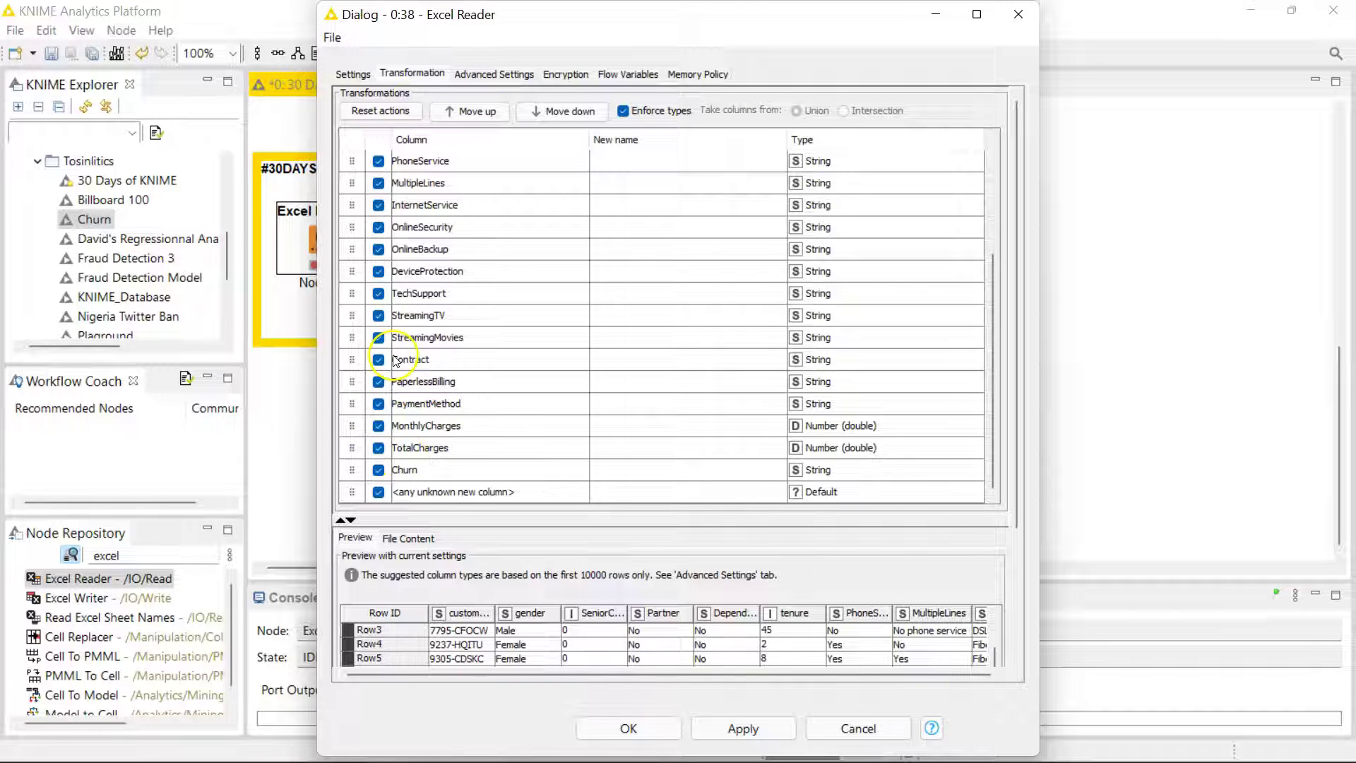
{"action": "left_click", "coordinate": [379, 294]}
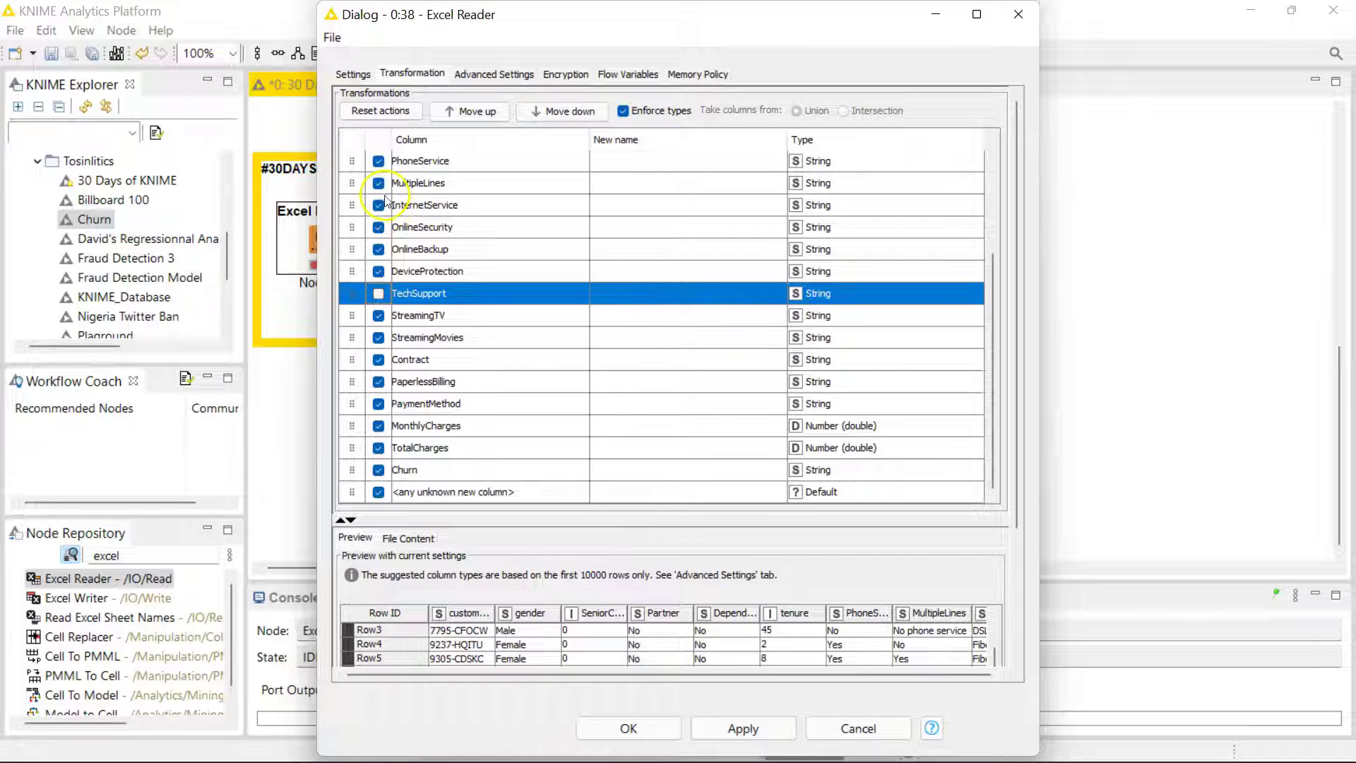
{"action": "left_click", "coordinate": [380, 318]}
{"action": "left_click", "coordinate": [380, 317]}
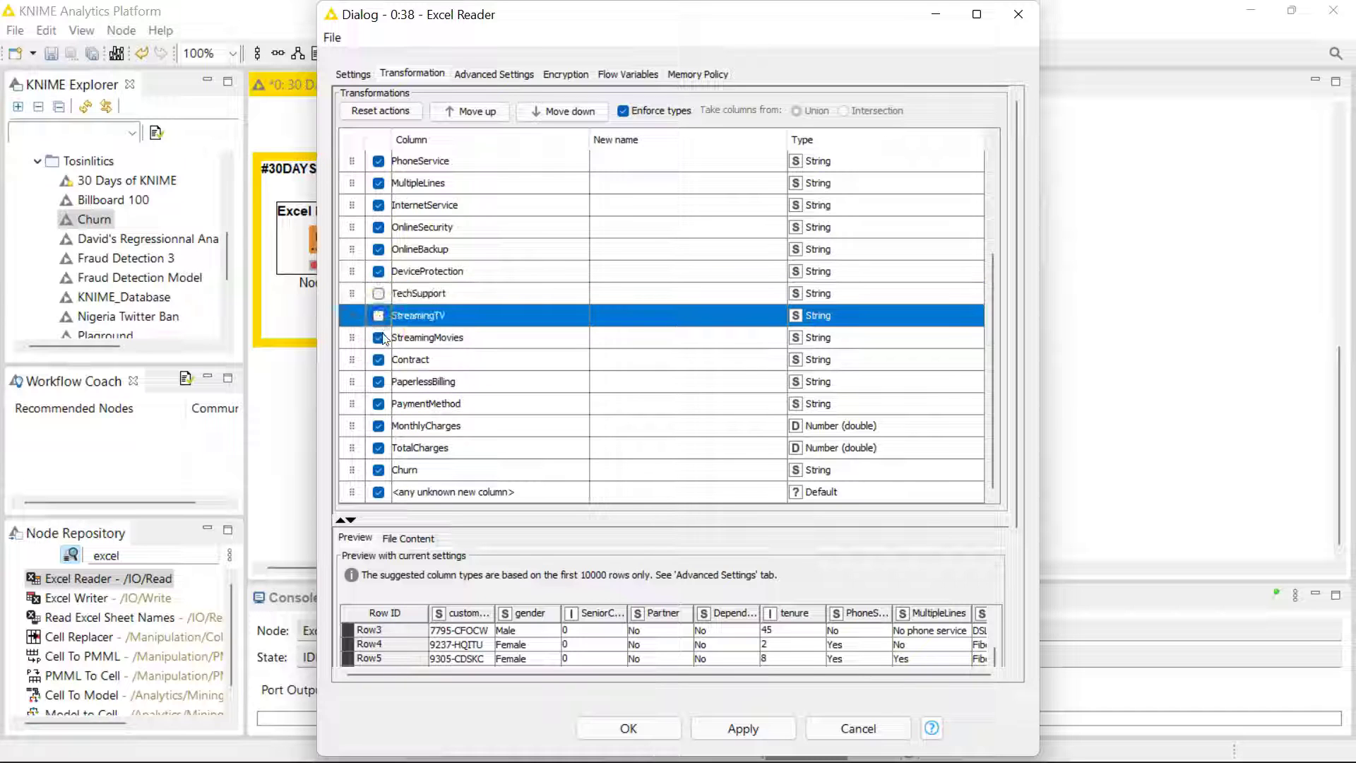
{"action": "left_click", "coordinate": [380, 339]}
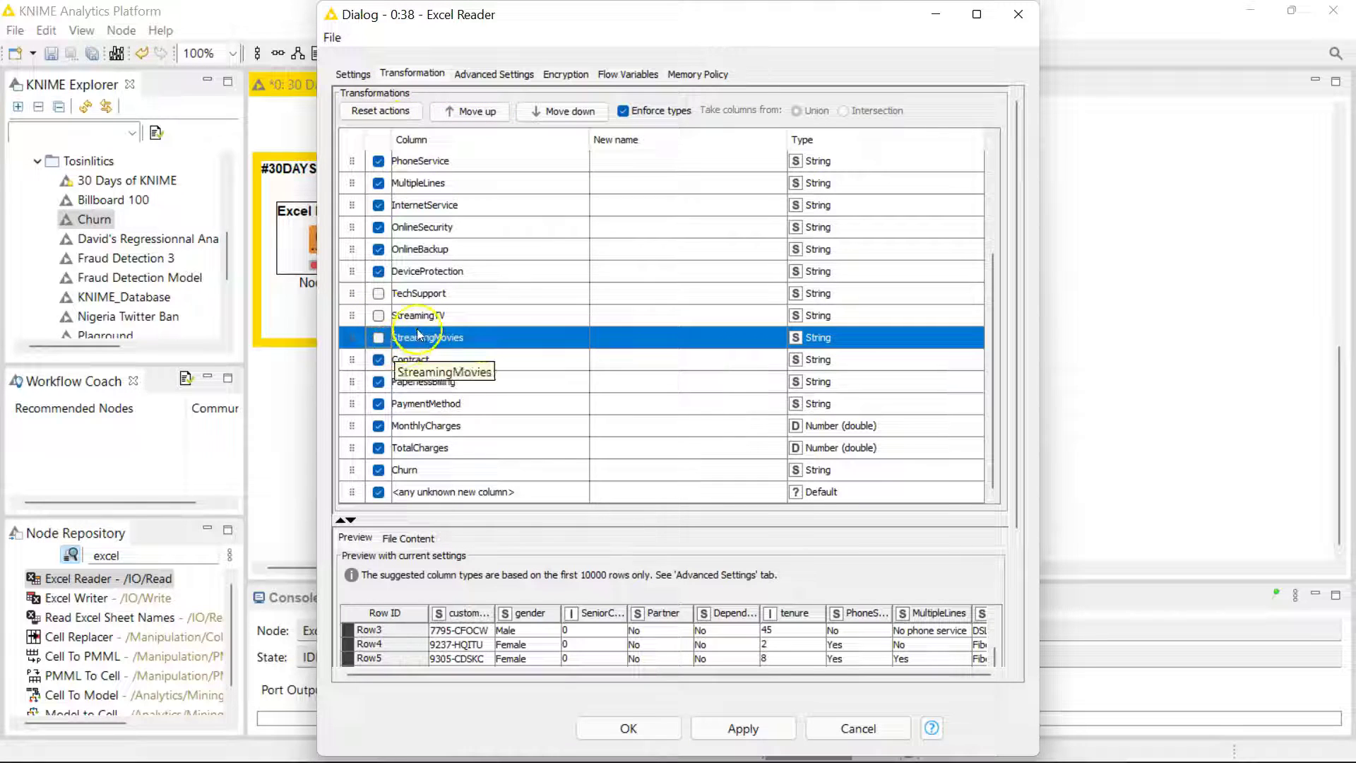
Enable 'Append path column' named Path in Advanced Settings and check it in the preview.
{"action": "left_click", "coordinate": [494, 74]}
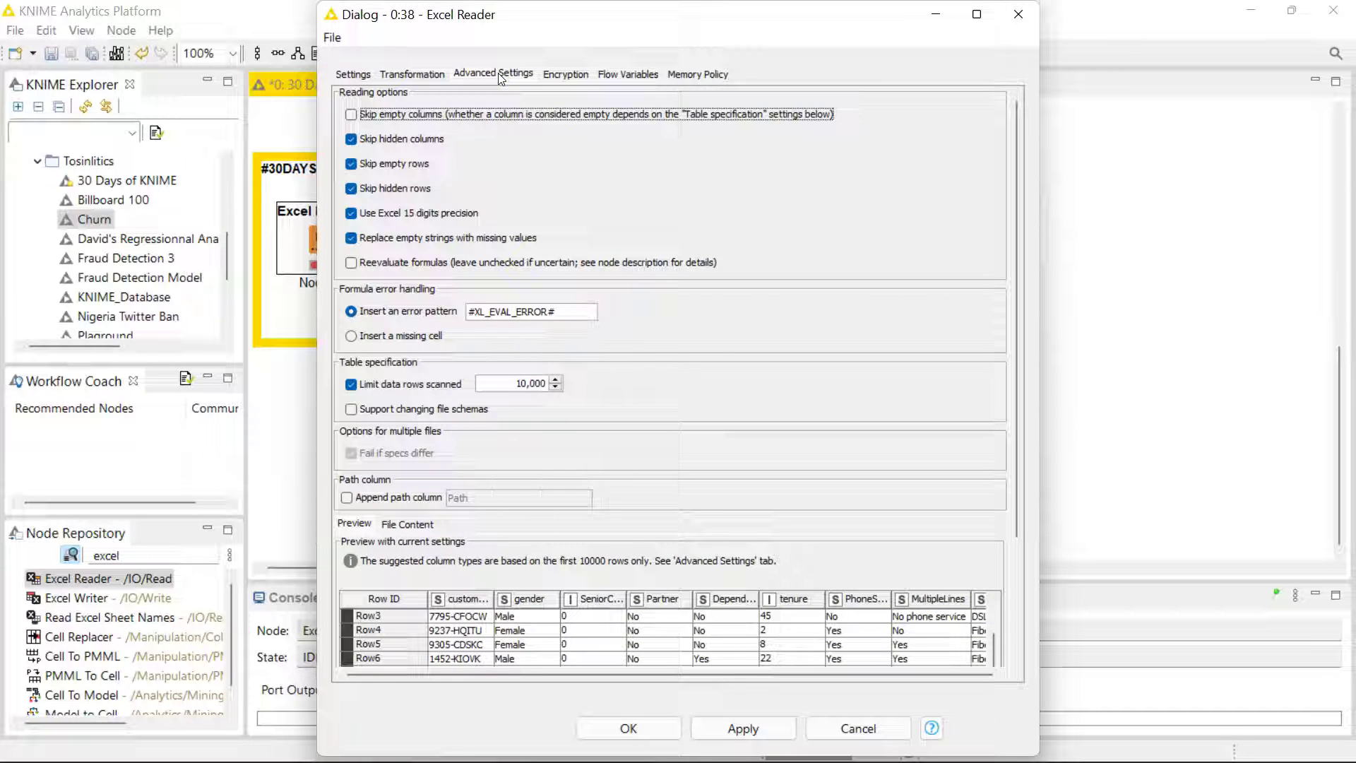
{"action": "left_click", "coordinate": [475, 385]}
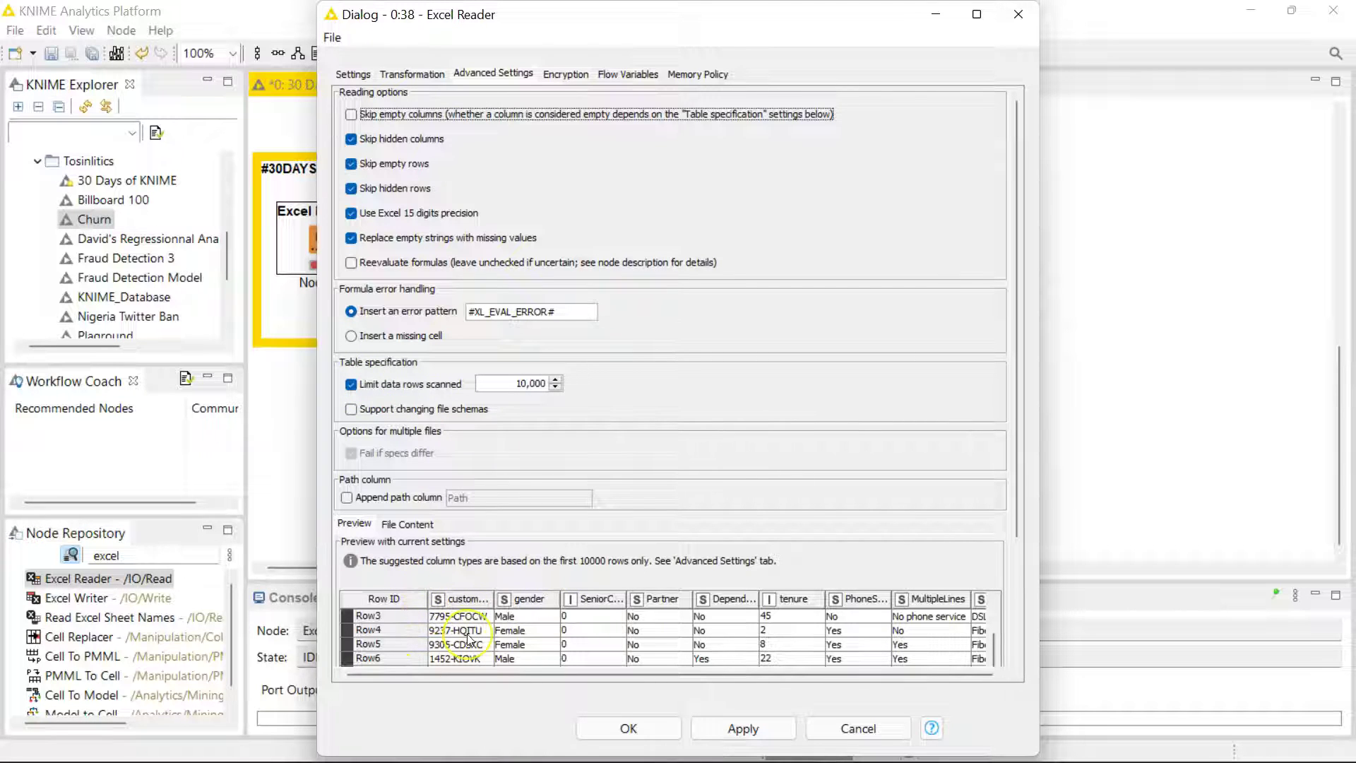
{"action": "scroll", "coordinate": [468, 639], "scroll_direction": "up", "scroll_amount": 1}
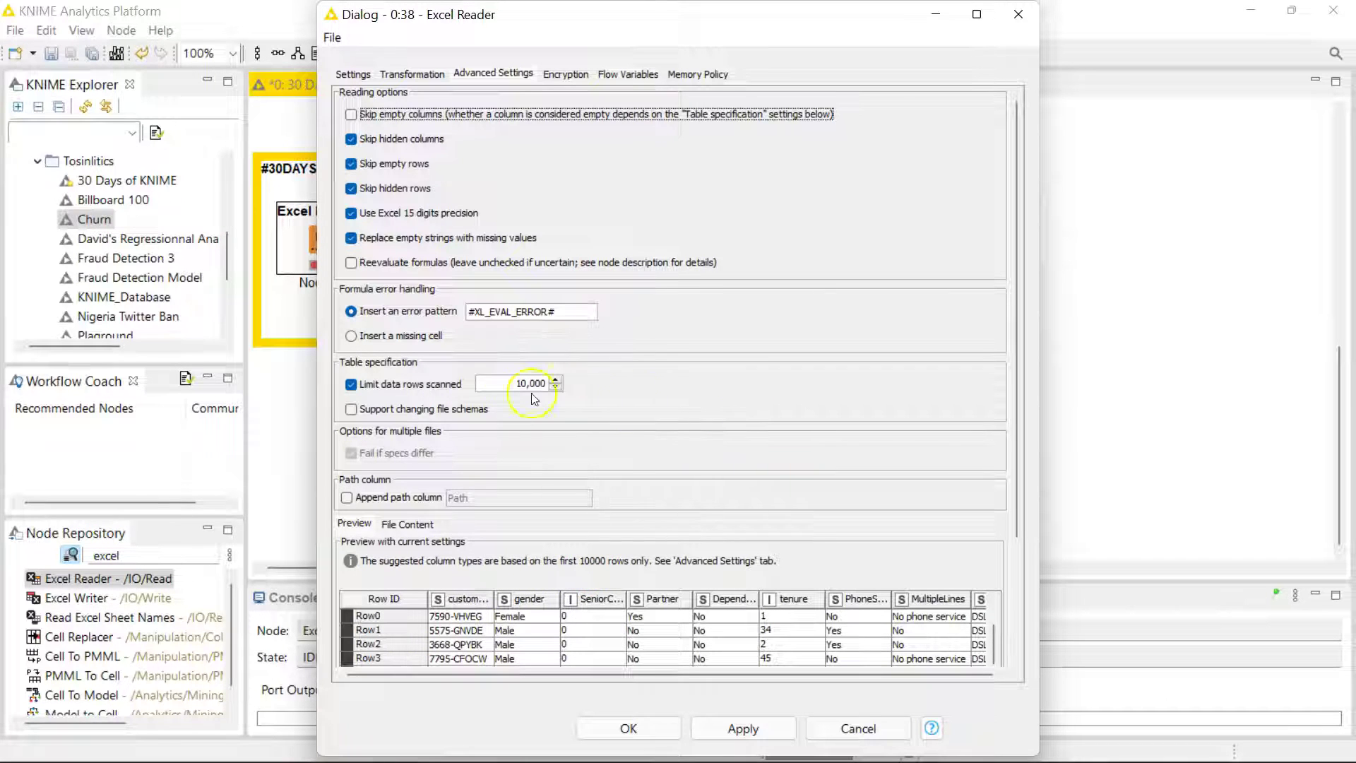
{"action": "left_click", "coordinate": [347, 497]}
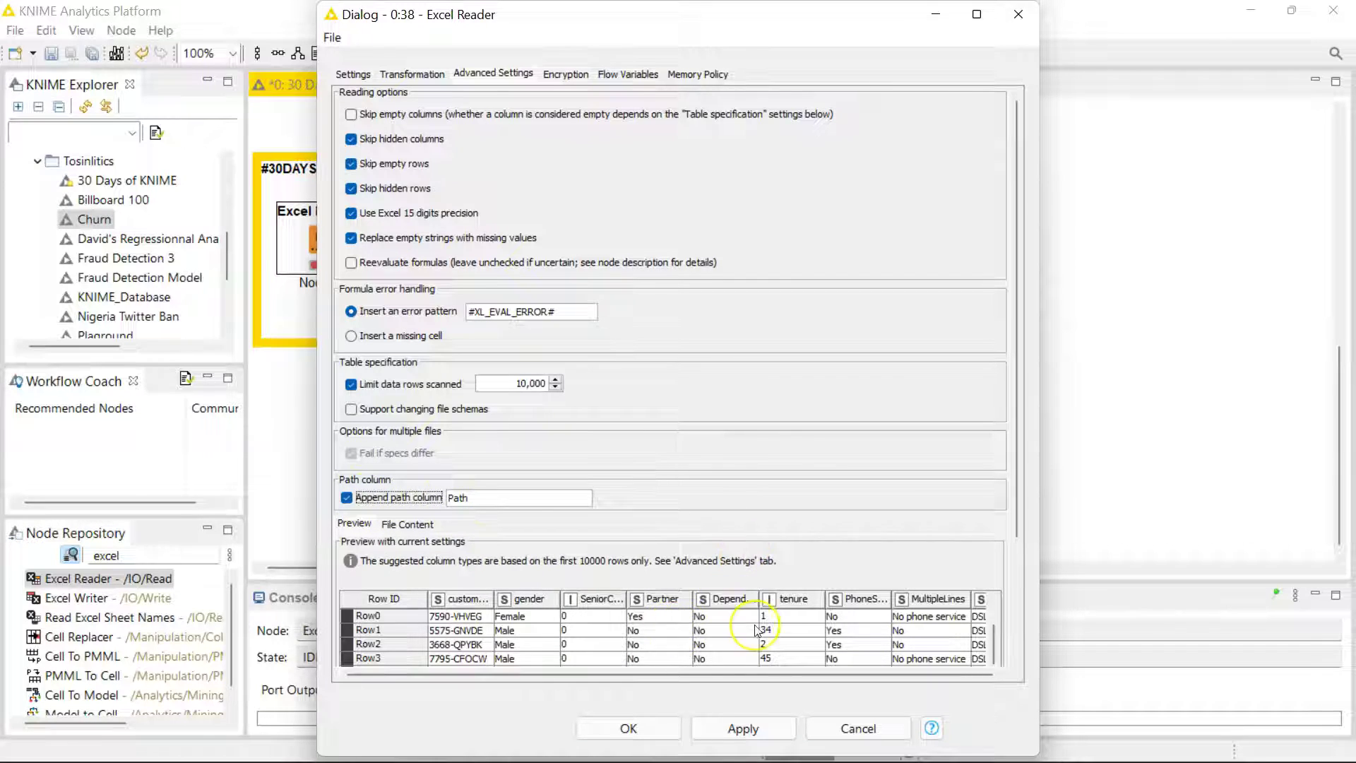
{"action": "scroll", "coordinate": [757, 630], "scroll_direction": "right", "scroll_amount": 5}
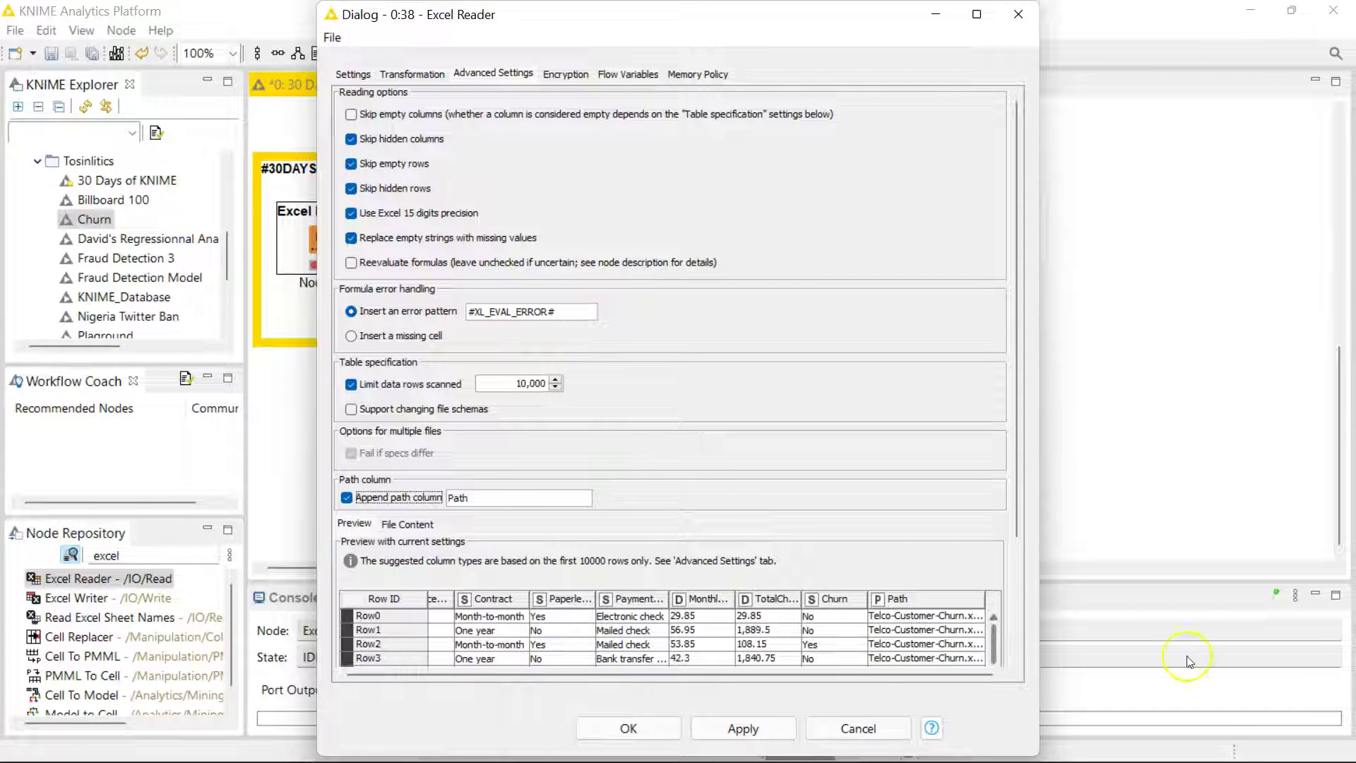
{"action": "left_click", "coordinate": [352, 74]}
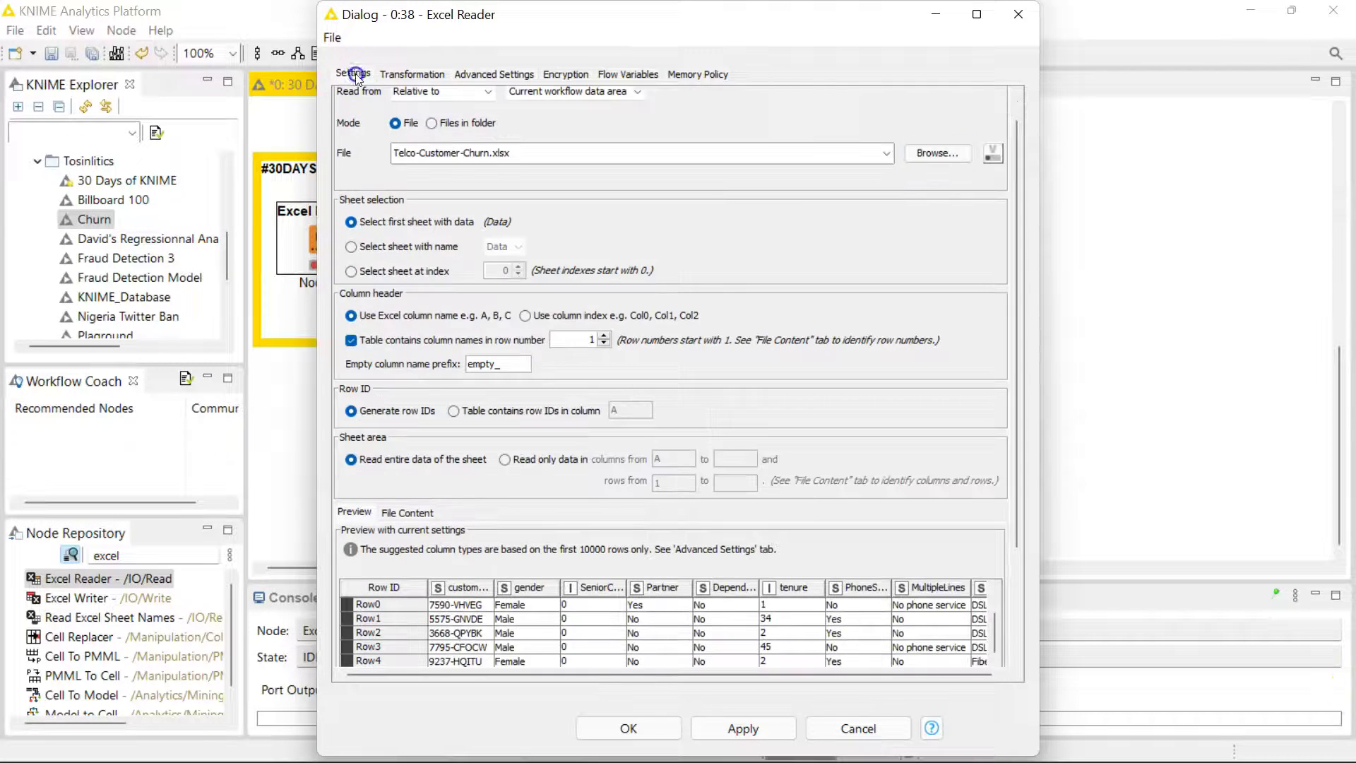
Apply the settings, execute the Excel Reader, and enlarge the Node Monitor showing 7043 rows × 19 columns.
{"action": "left_click", "coordinate": [623, 728]}
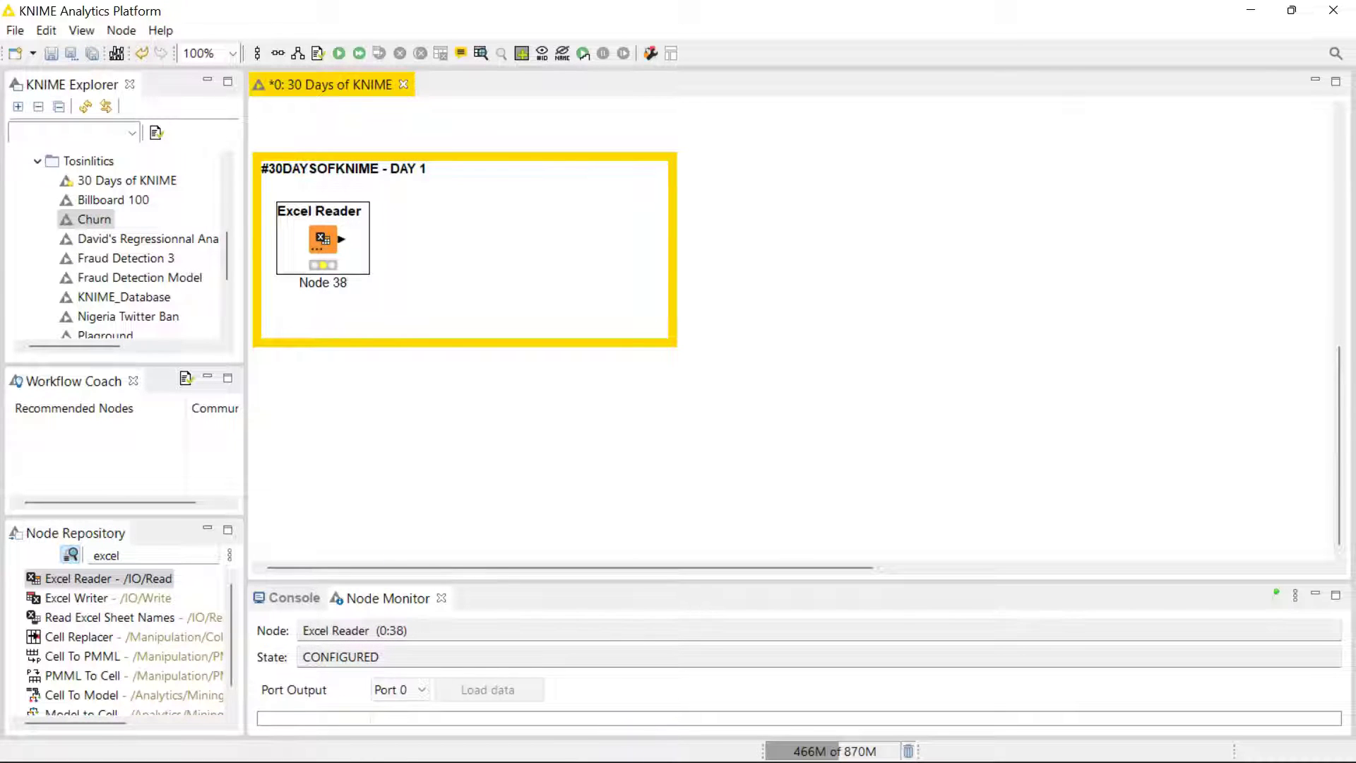
{"action": "left_click", "coordinate": [344, 54]}
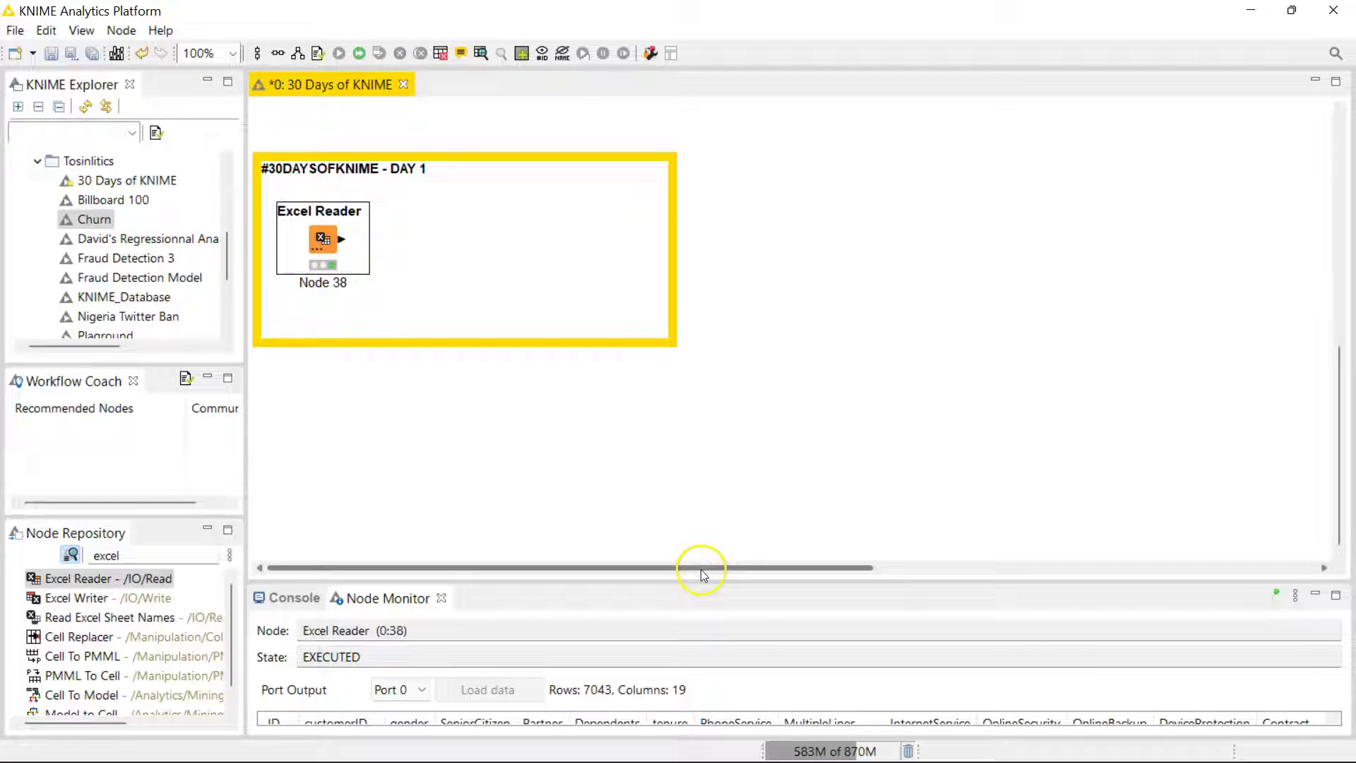
{"action": "left_click_drag", "start_coordinate": [706, 581], "coordinate": [694, 406]}
{"action": "scroll", "coordinate": [795, 619], "scroll_direction": "down", "scroll_amount": 5}
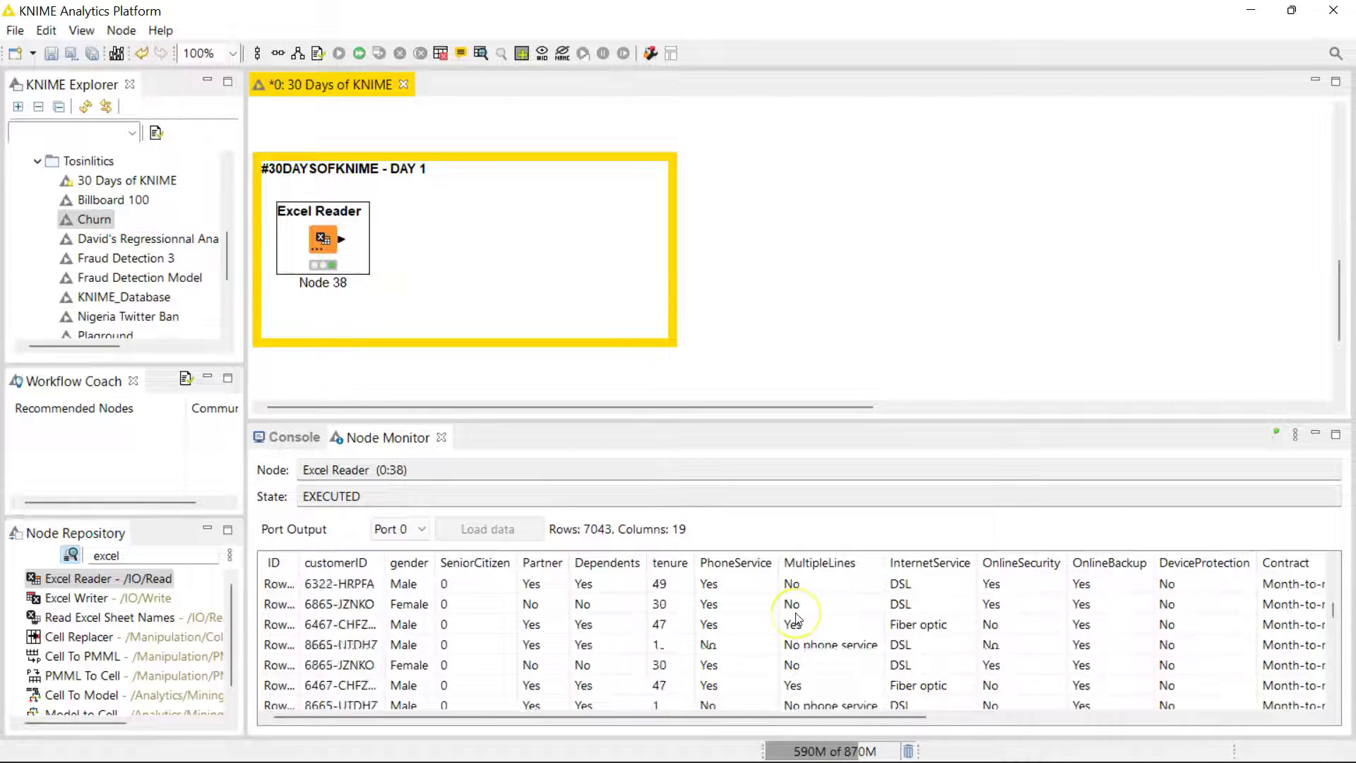
{"action": "scroll", "coordinate": [796, 619], "scroll_direction": "down", "scroll_amount": 10}
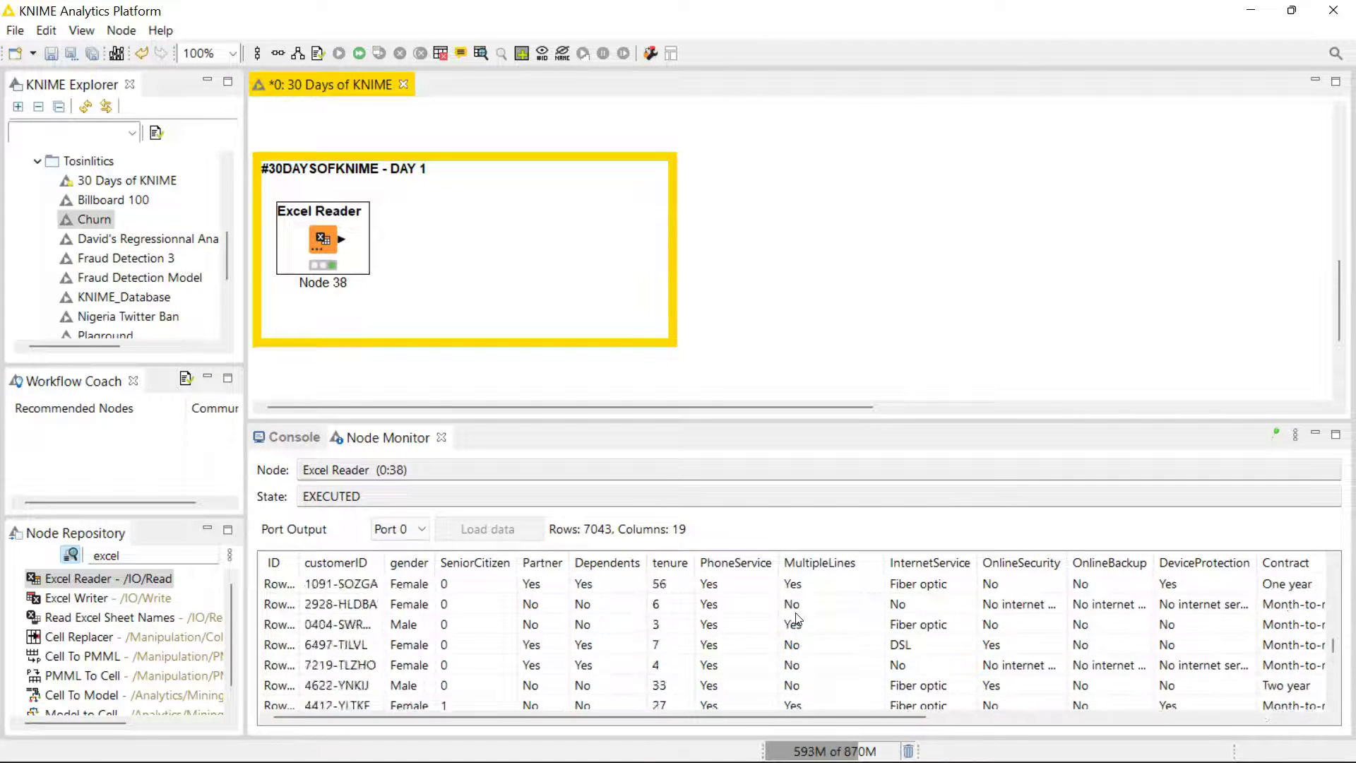
{"action": "scroll", "coordinate": [796, 619], "scroll_direction": "down", "scroll_amount": 4}
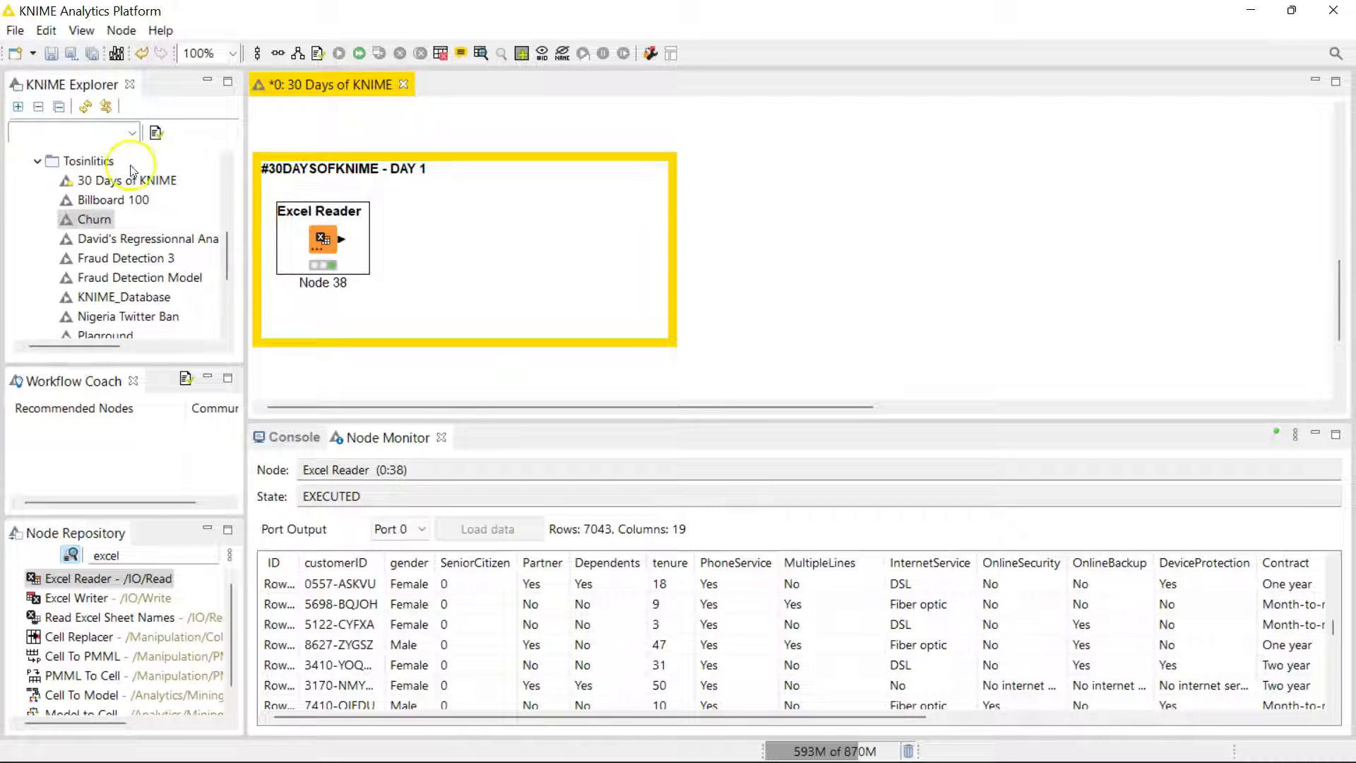
Select the Excel Reader node and bring up its context menu with the File Table option.
{"action": "left_click", "coordinate": [82, 31]}
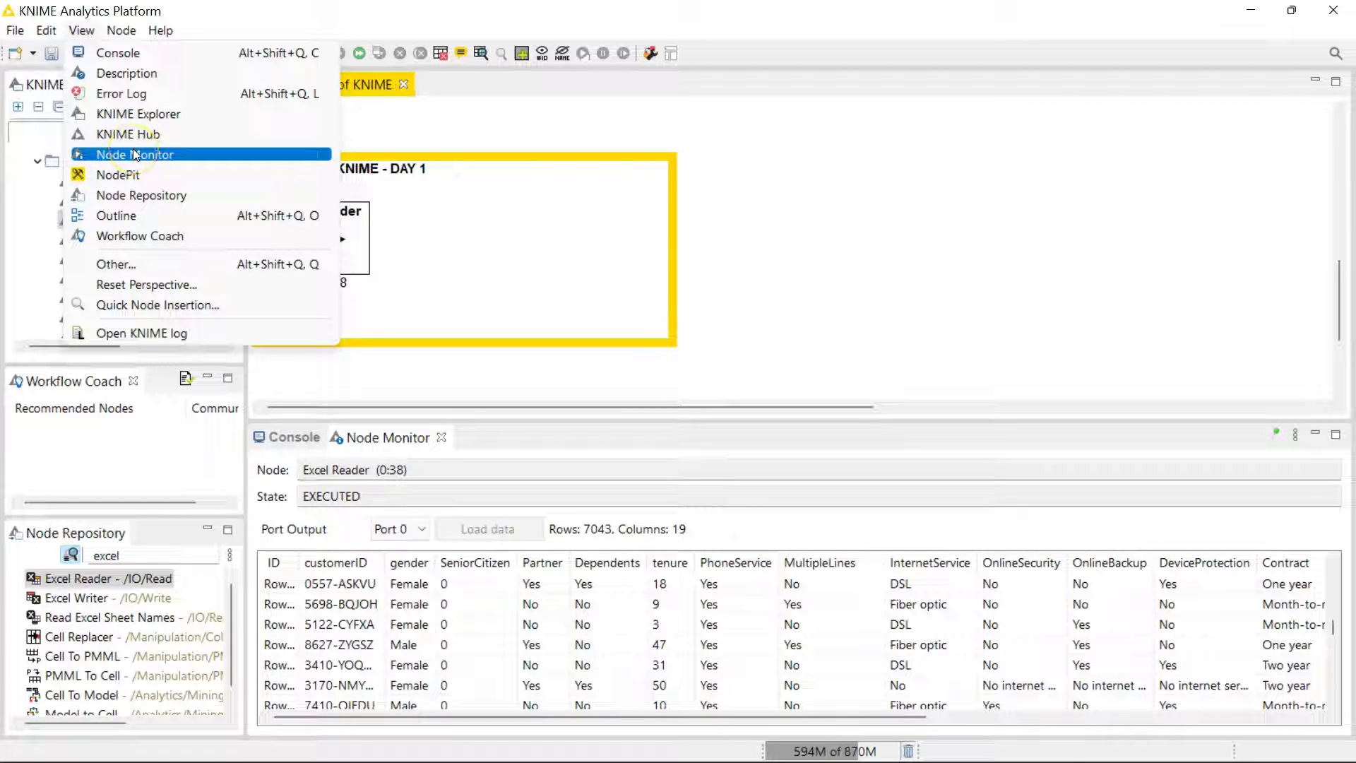
{"action": "left_click", "coordinate": [416, 233]}
{"action": "left_click", "coordinate": [417, 233]}
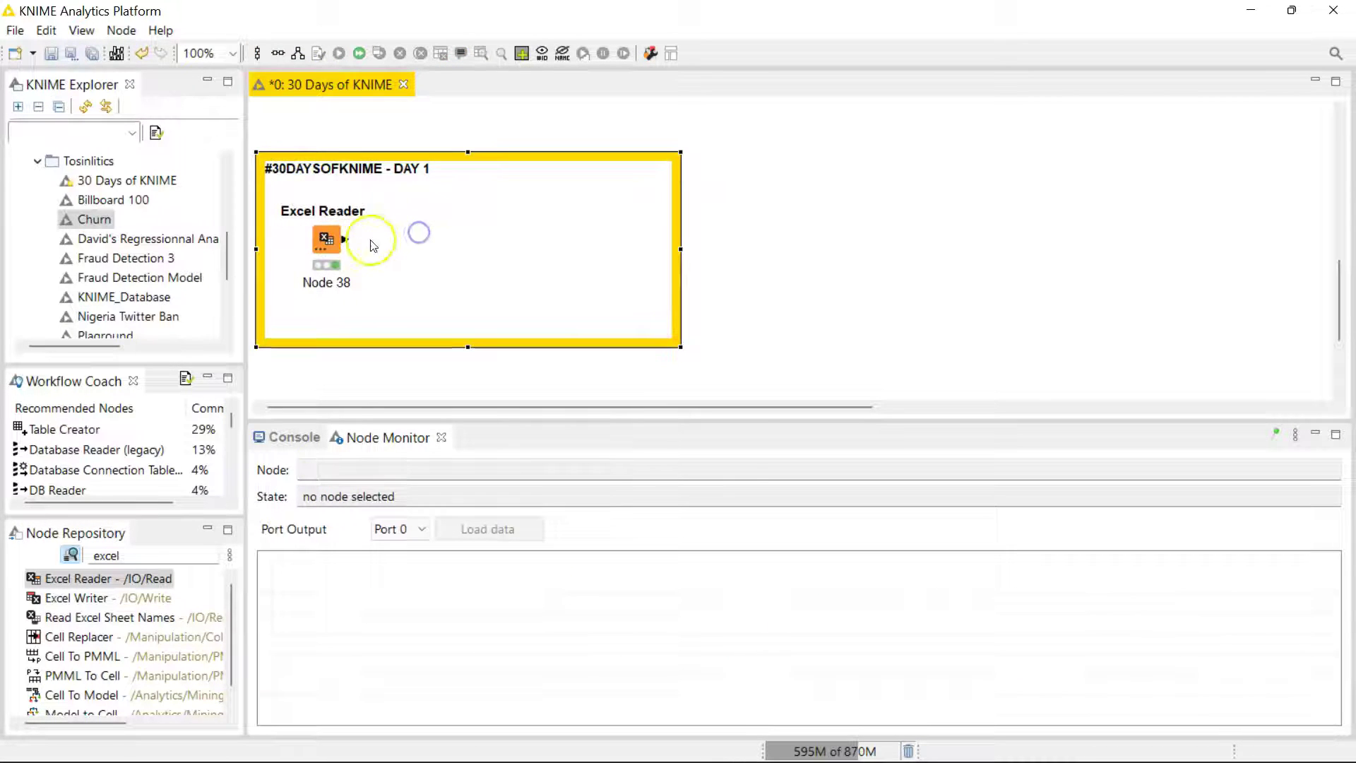
{"action": "left_click", "coordinate": [327, 251]}
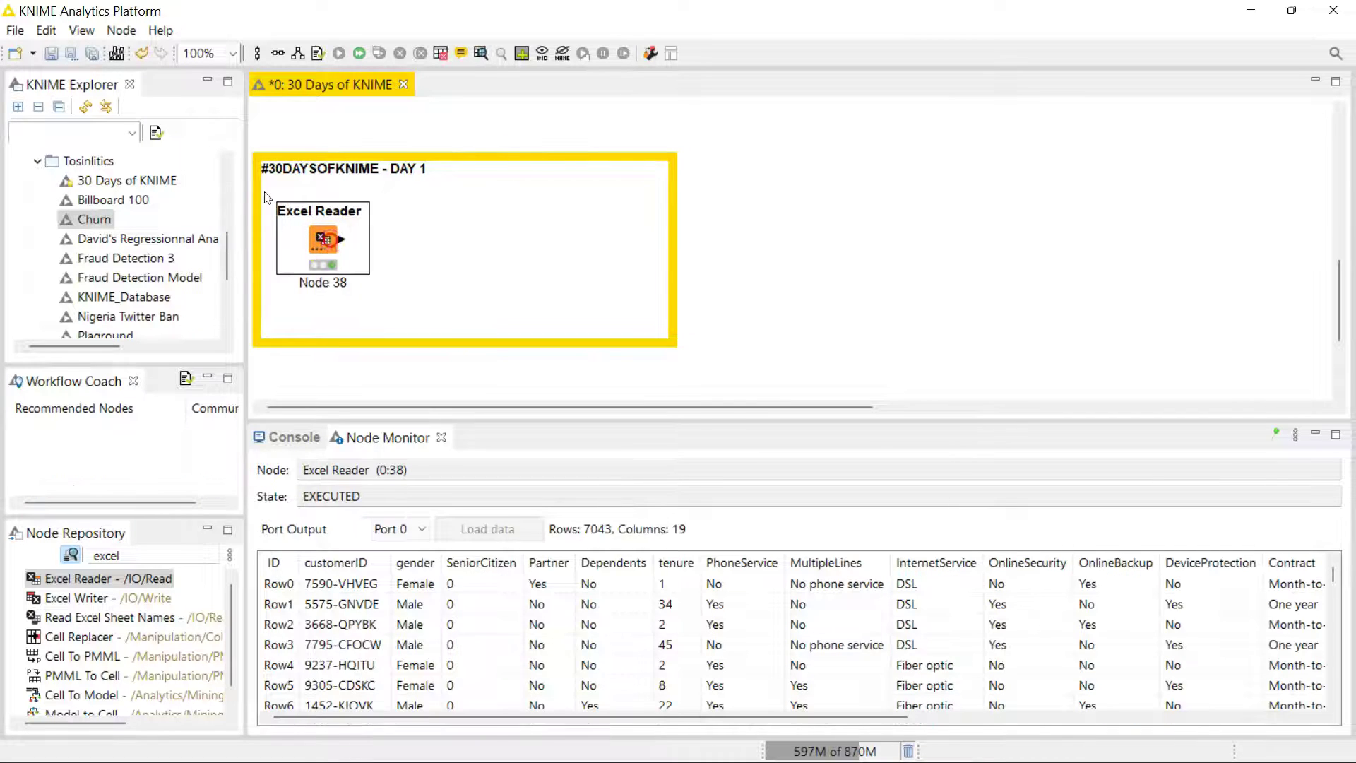
{"action": "right_click", "coordinate": [330, 243]}
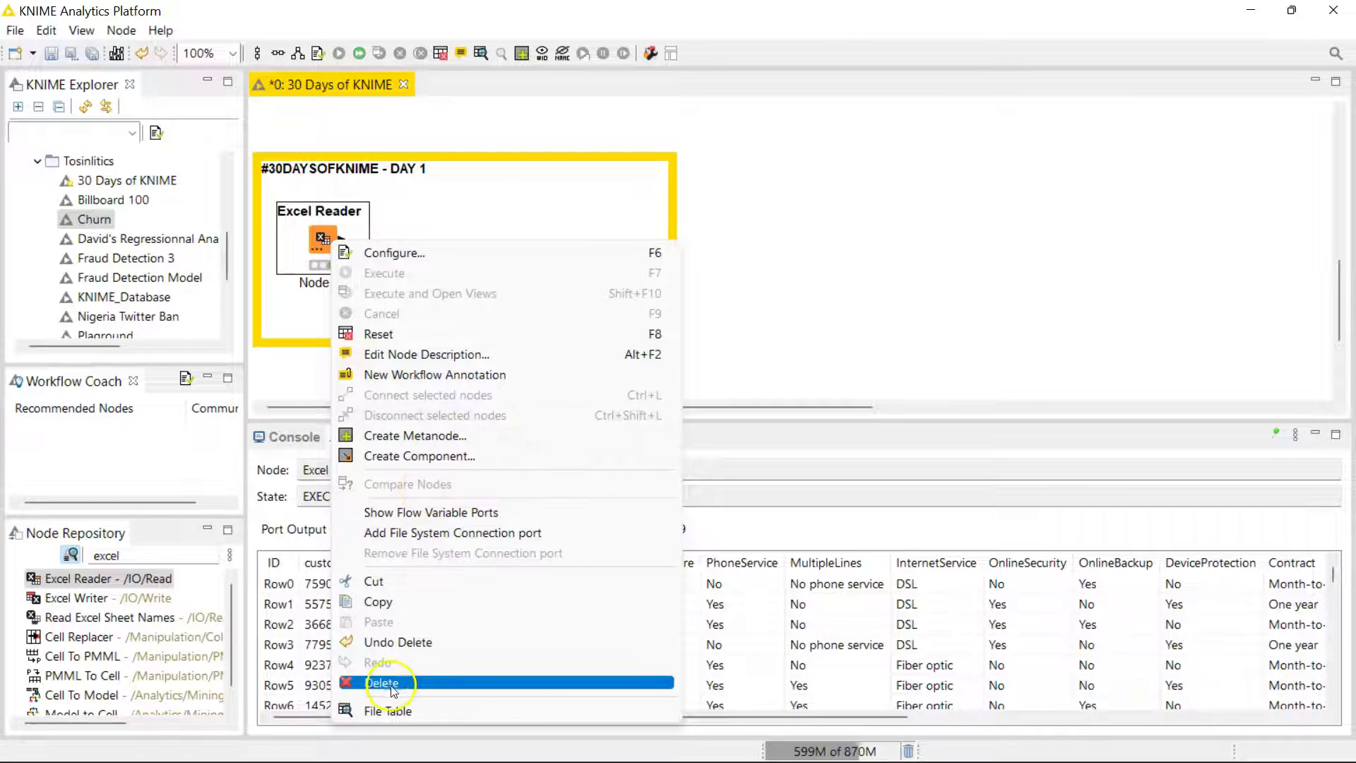
Open the File Table maximized, sort the gender column ascending (Female first), then close it.
{"action": "left_click", "coordinate": [396, 711]}
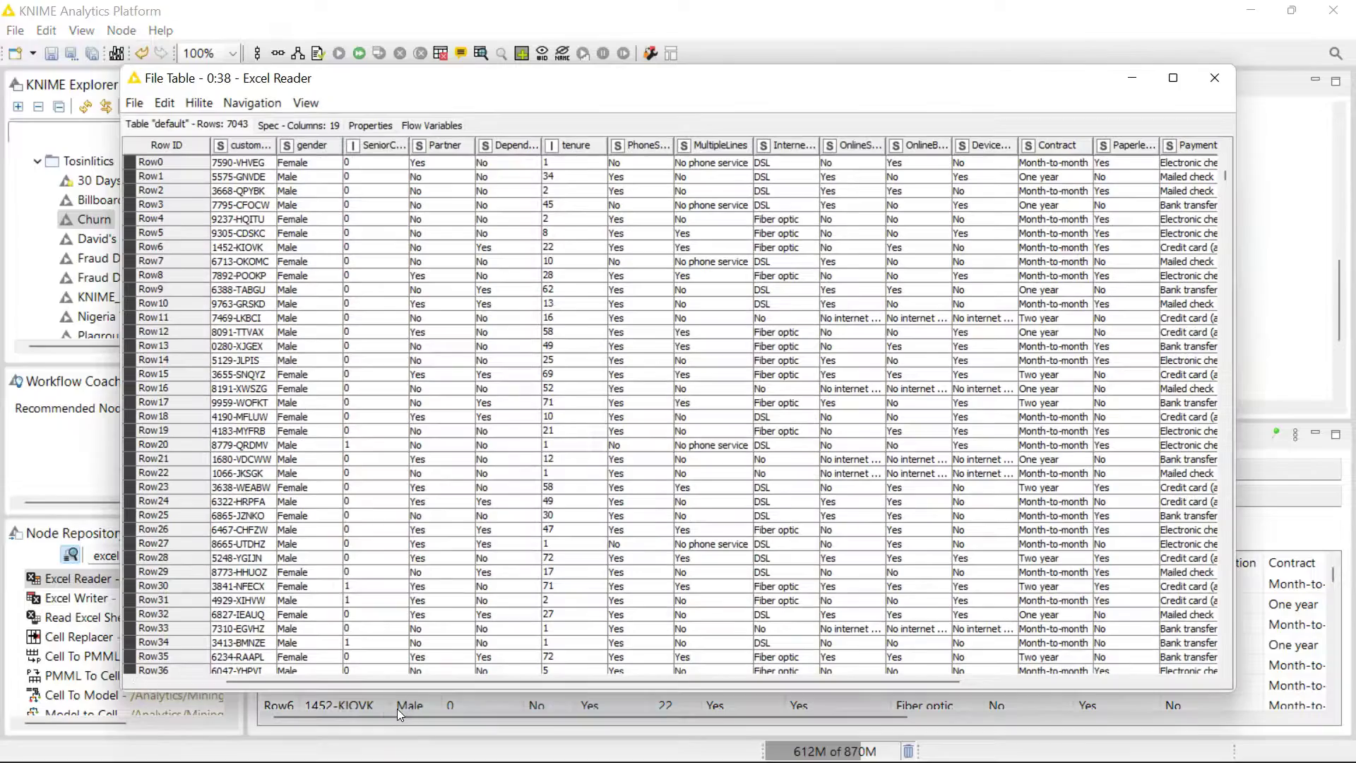
{"action": "left_click", "coordinate": [1173, 77]}
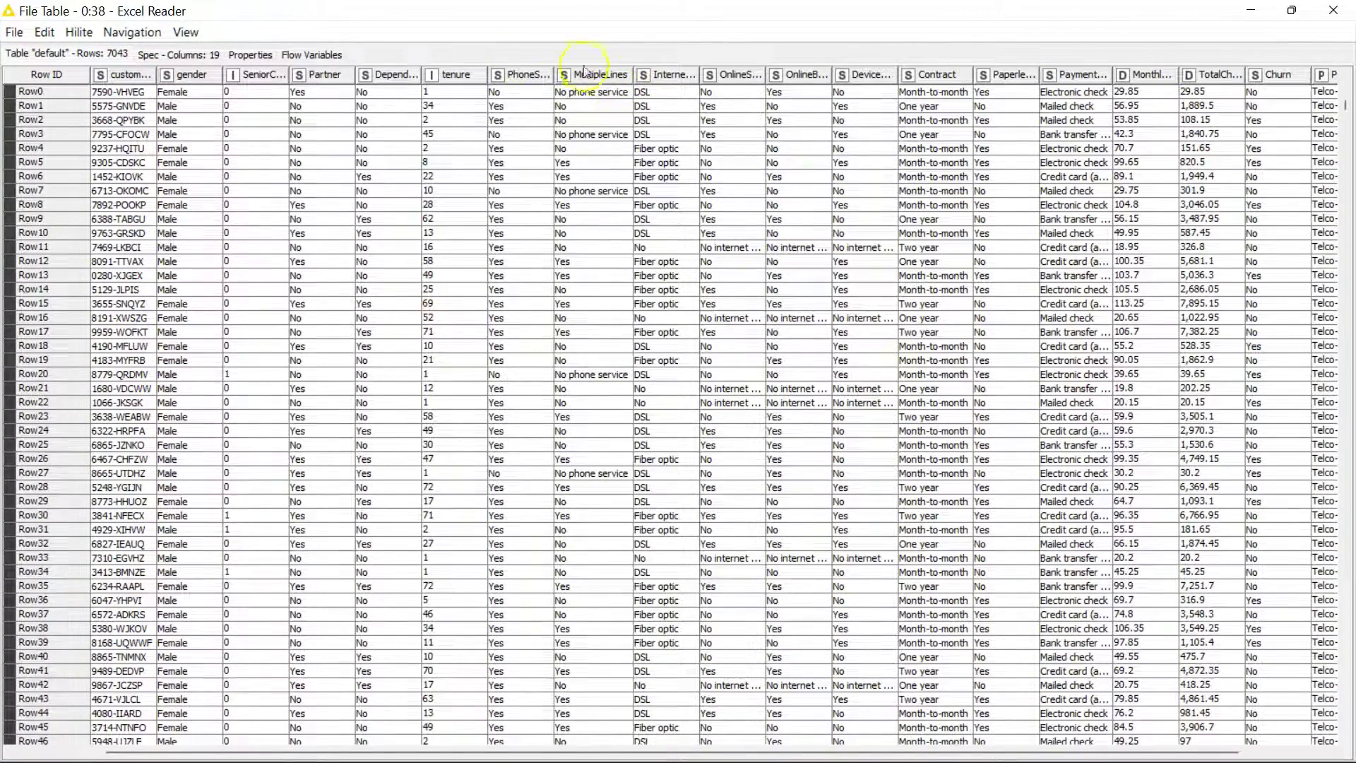
{"action": "left_click", "coordinate": [195, 76]}
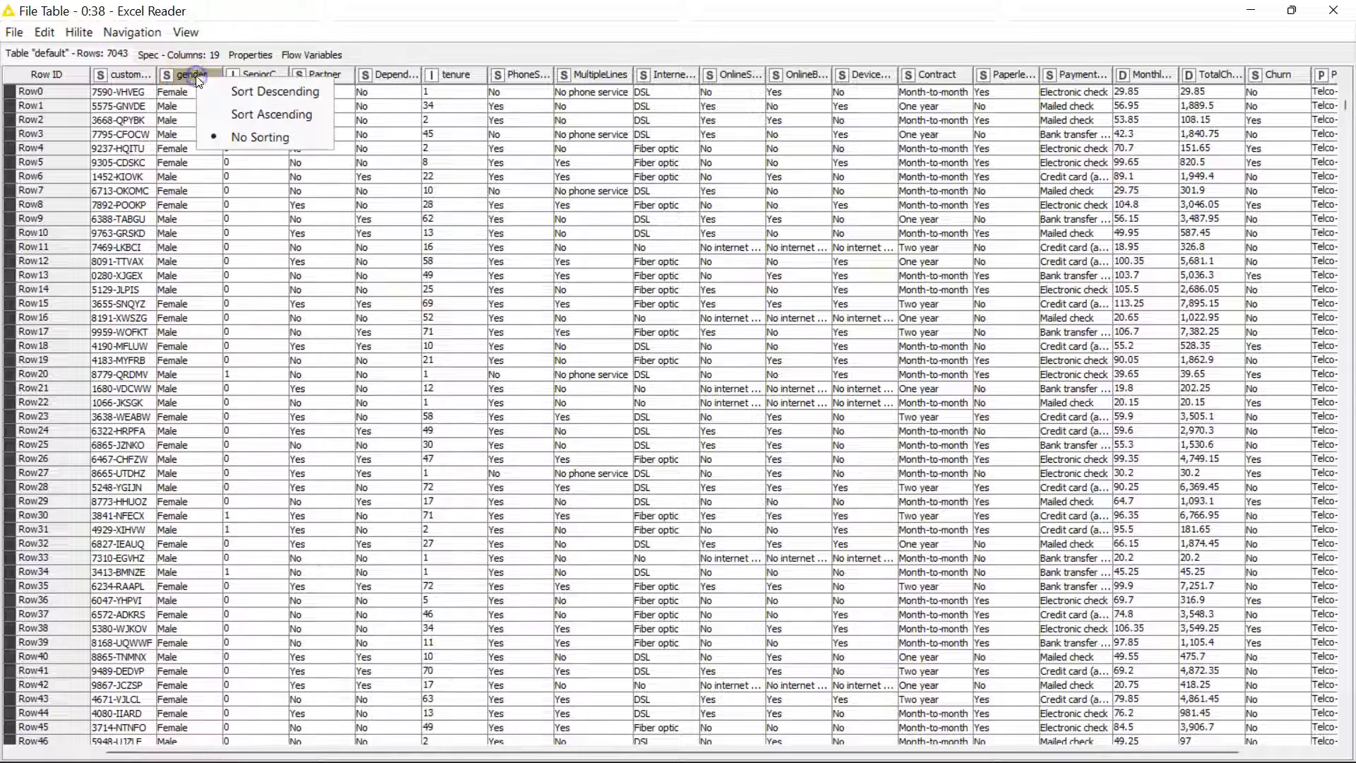
{"action": "left_click", "coordinate": [235, 114]}
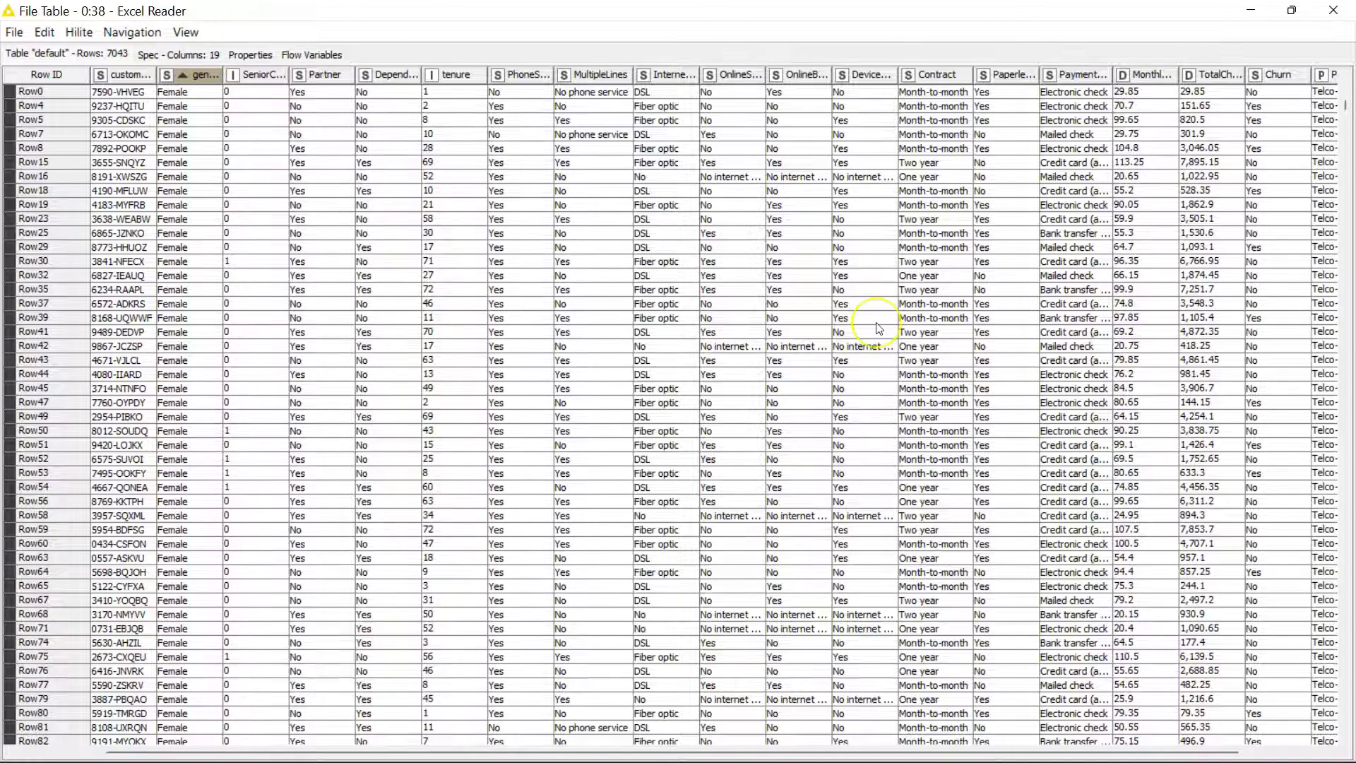
{"action": "scroll", "coordinate": [880, 325], "scroll_direction": "right", "scroll_amount": 3}
{"action": "scroll", "coordinate": [879, 326], "scroll_direction": "left", "scroll_amount": 3}
{"action": "left_click", "coordinate": [1334, 10]}
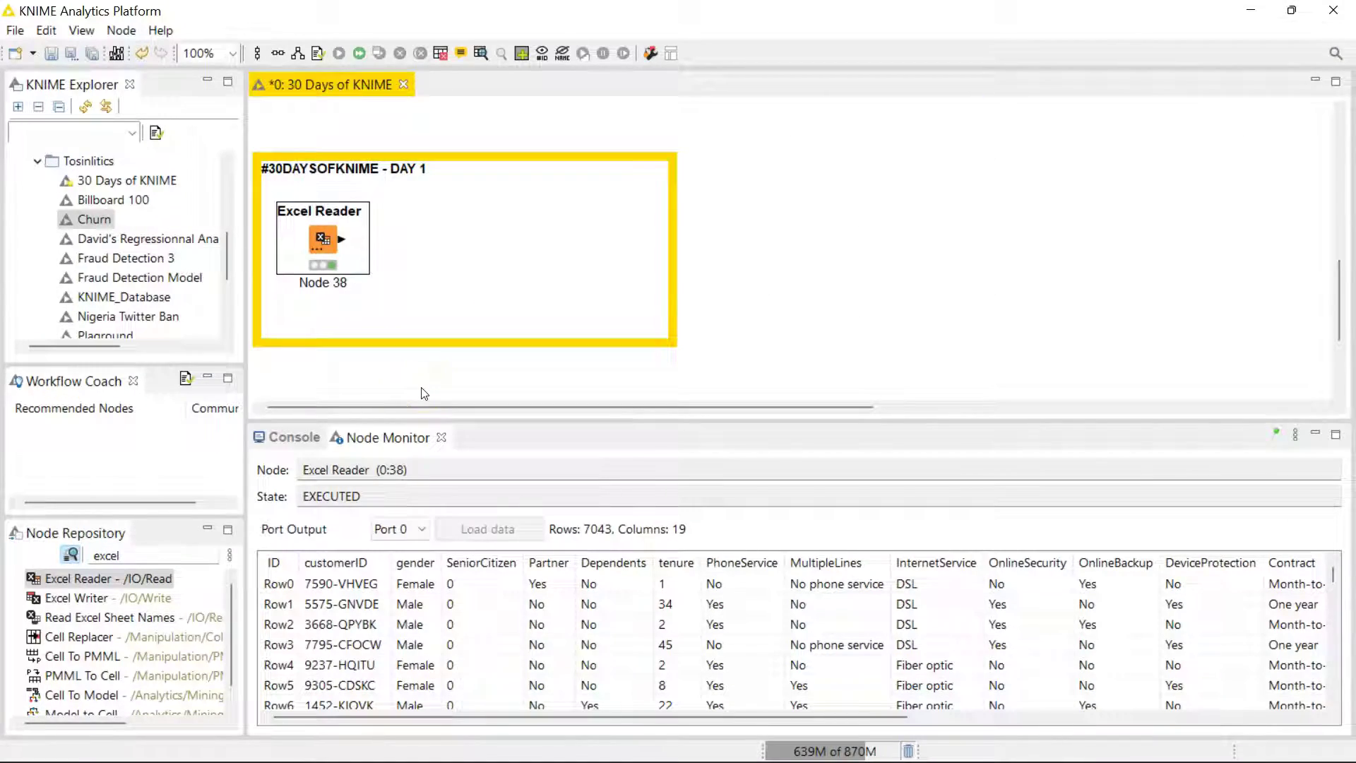